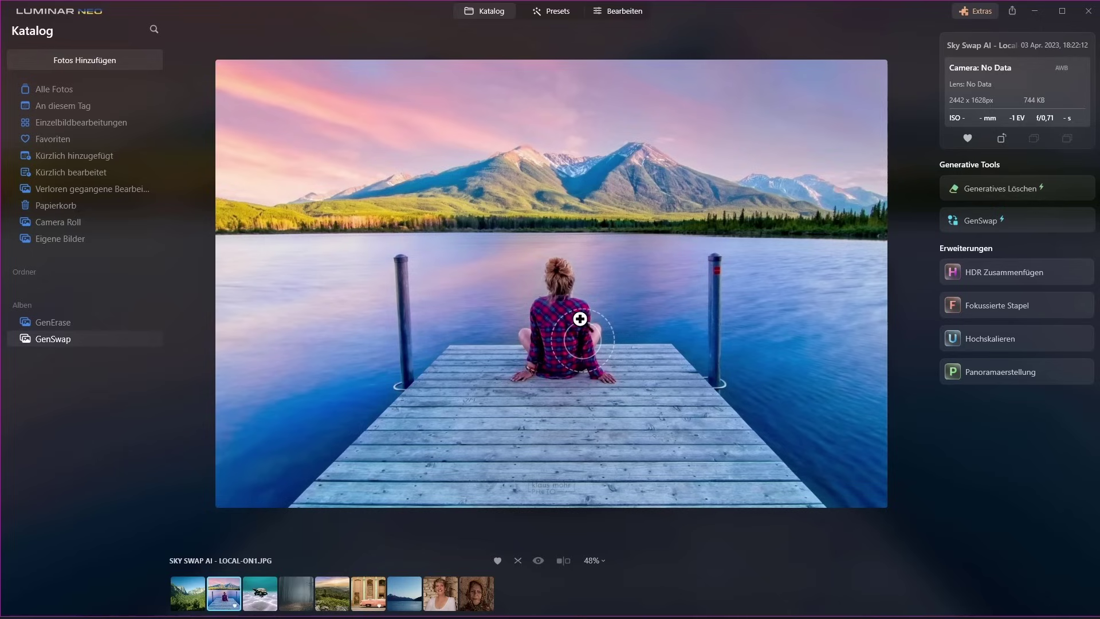
# Start GenSwap on the dock photo, enlarge the brush to 68, and paint over the seated woman
pyautogui.click(988, 221)
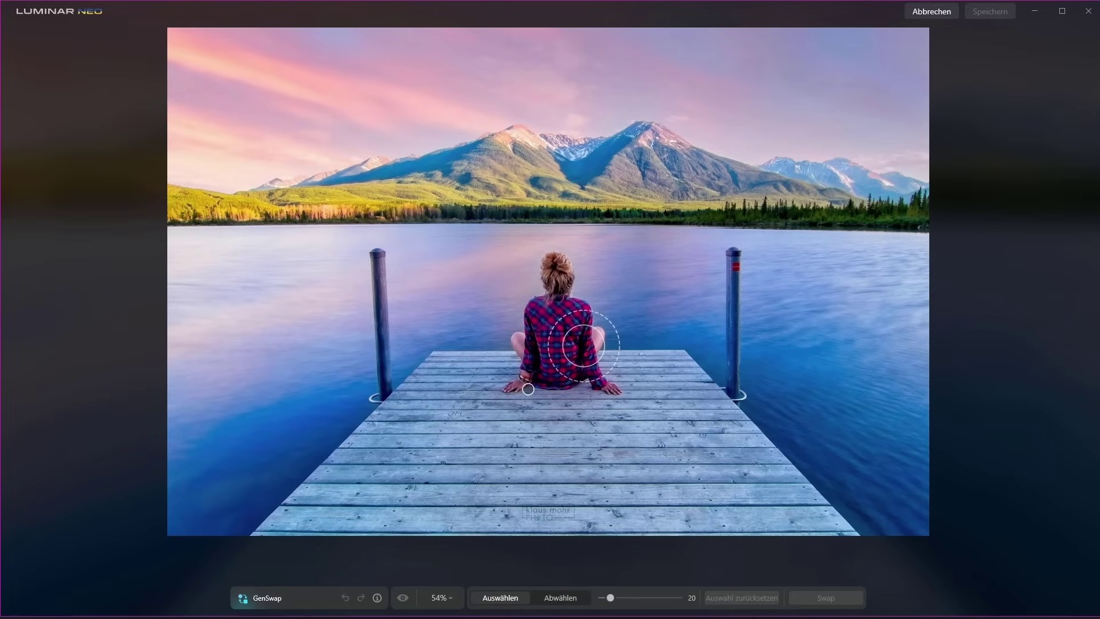
pyautogui.press(']')
pyautogui.press(']')
pyautogui.press(']')
pyautogui.press(']')
pyautogui.press(']')
pyautogui.press(']')
pyautogui.press(']')
pyautogui.press(']')
pyautogui.press(']')
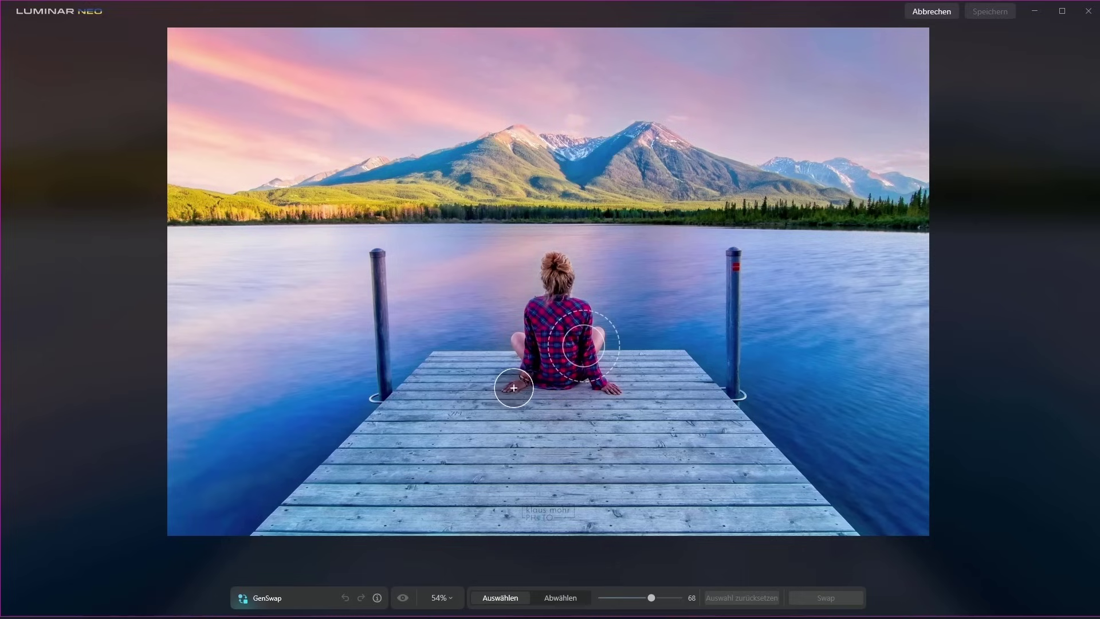
pyautogui.moveTo(528, 389)
pyautogui.mouseDown()
pyautogui.moveTo(515, 373)
pyautogui.moveTo(520, 286)
pyautogui.moveTo(539, 261)
pyautogui.moveTo(596, 269)
pyautogui.moveTo(609, 373)
pyautogui.moveTo(560, 383)
pyautogui.moveTo(544, 344)
pyautogui.moveTo(582, 302)
pyautogui.moveTo(563, 359)
pyautogui.moveTo(518, 307)
pyautogui.moveTo(504, 386)
pyautogui.moveTo(589, 399)
pyautogui.moveTo(613, 398)
pyautogui.moveTo(618, 305)
pyautogui.moveTo(579, 262)
pyautogui.moveTo(636, 265)
pyautogui.moveTo(636, 402)
pyautogui.moveTo(641, 334)
pyautogui.moveTo(617, 286)
pyautogui.mouseUp()
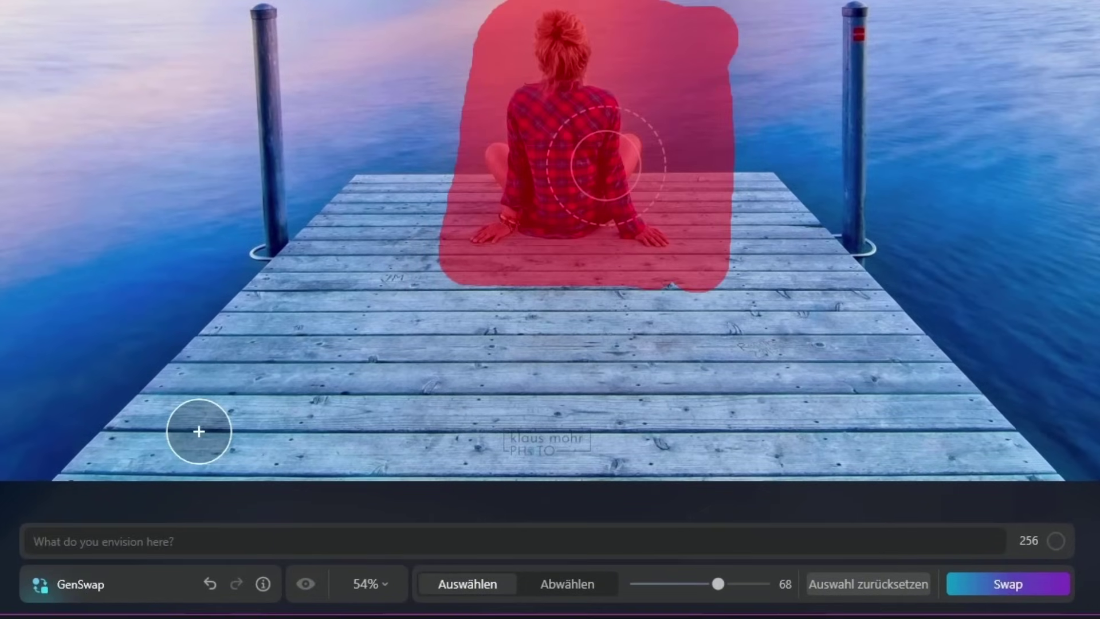
# Swap the masked woman using the prompt 'big rottweiler dog', then clear the selection to view it
pyautogui.write('b')
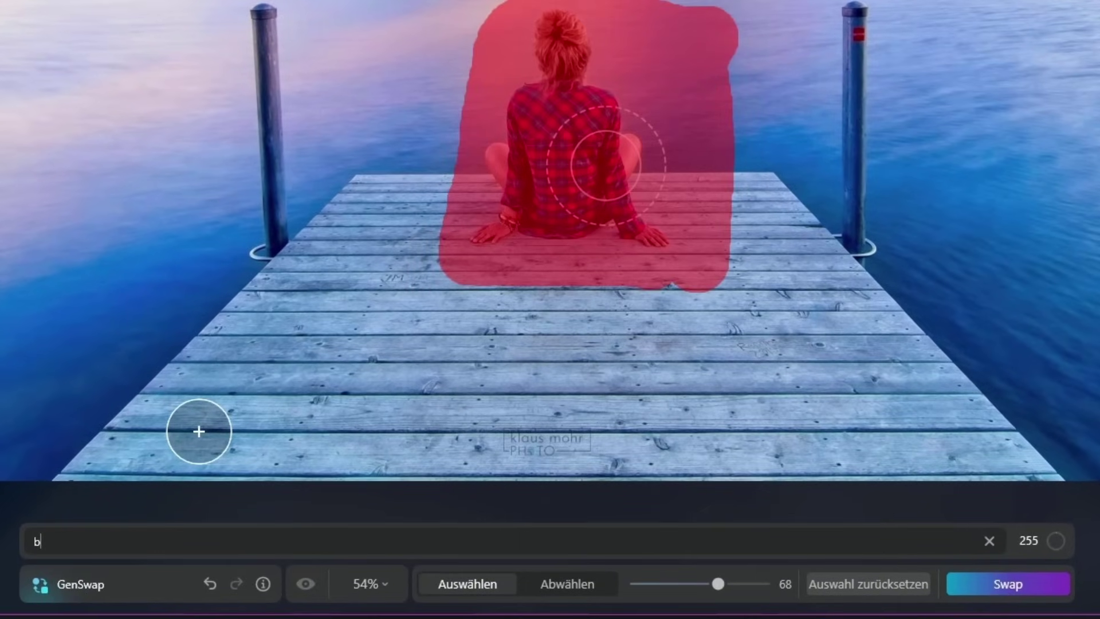
pyautogui.write('ig ri')
pyautogui.press('BackSpace')
pyautogui.write('ottweiler ')
pyautogui.write('dog')
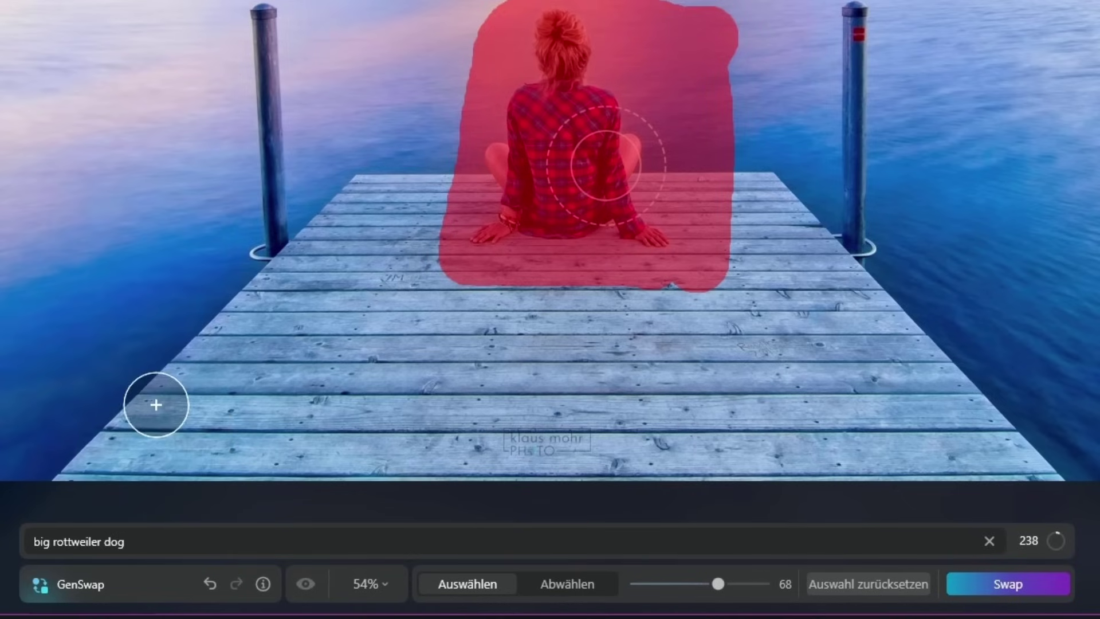
pyautogui.click(1015, 587)
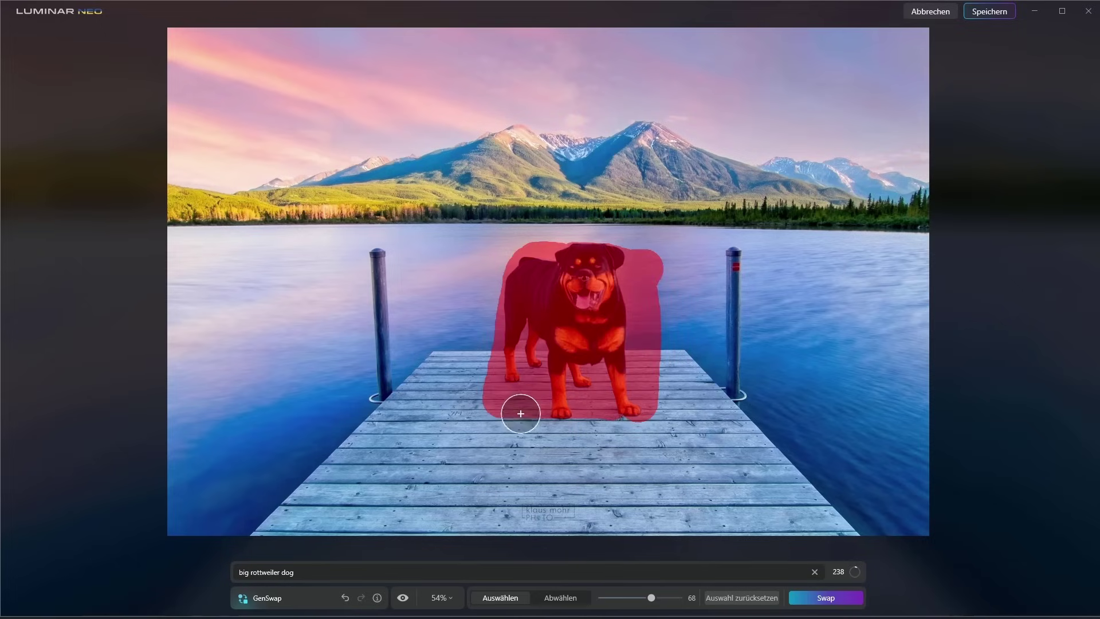
pyautogui.click(738, 601)
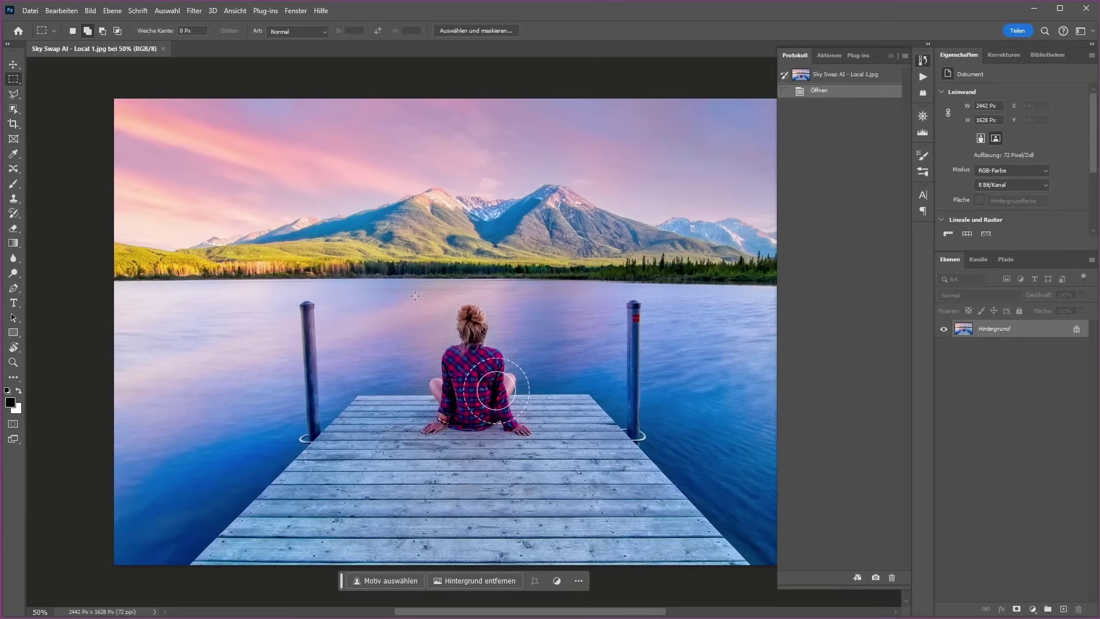
# Marquee the woman down past her feet and Generative Fill it with 'big rottweiler dog'
pyautogui.moveTo(406, 297); pyautogui.dragTo(574, 455)
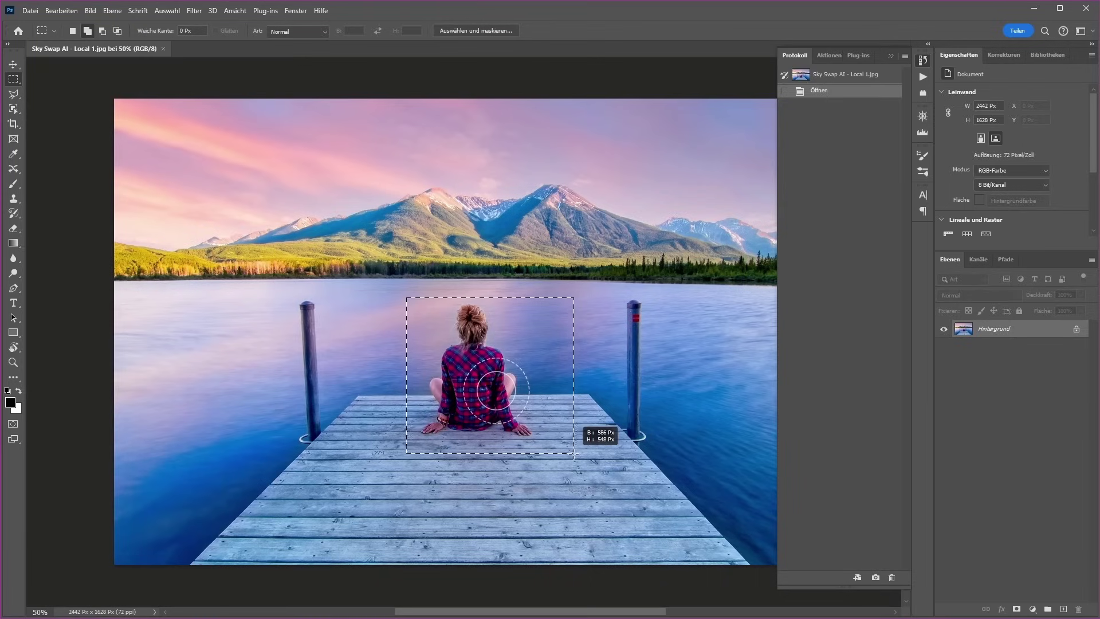
pyautogui.moveTo(573, 454); pyautogui.dragTo(572, 467)
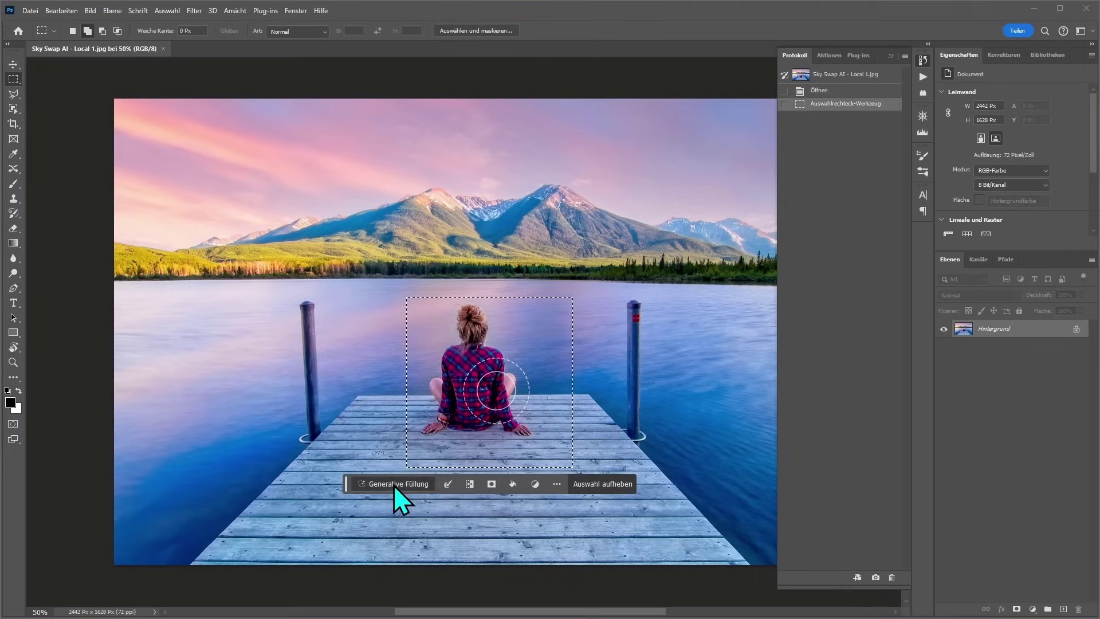
pyautogui.click(394, 483)
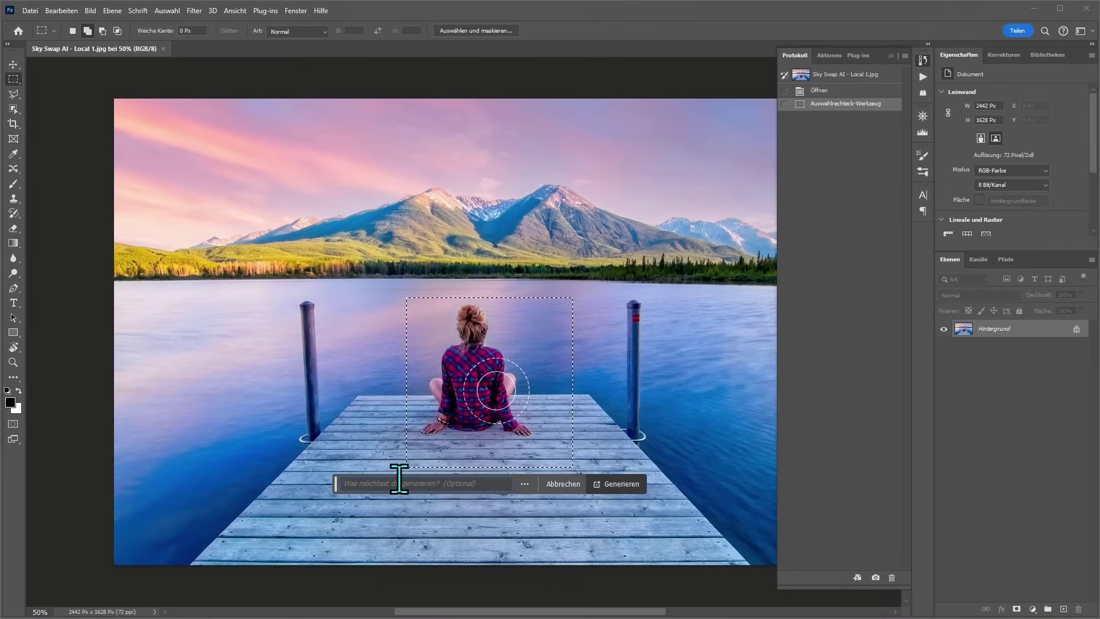
pyautogui.write('big rottwei')
pyautogui.write('ler dog')
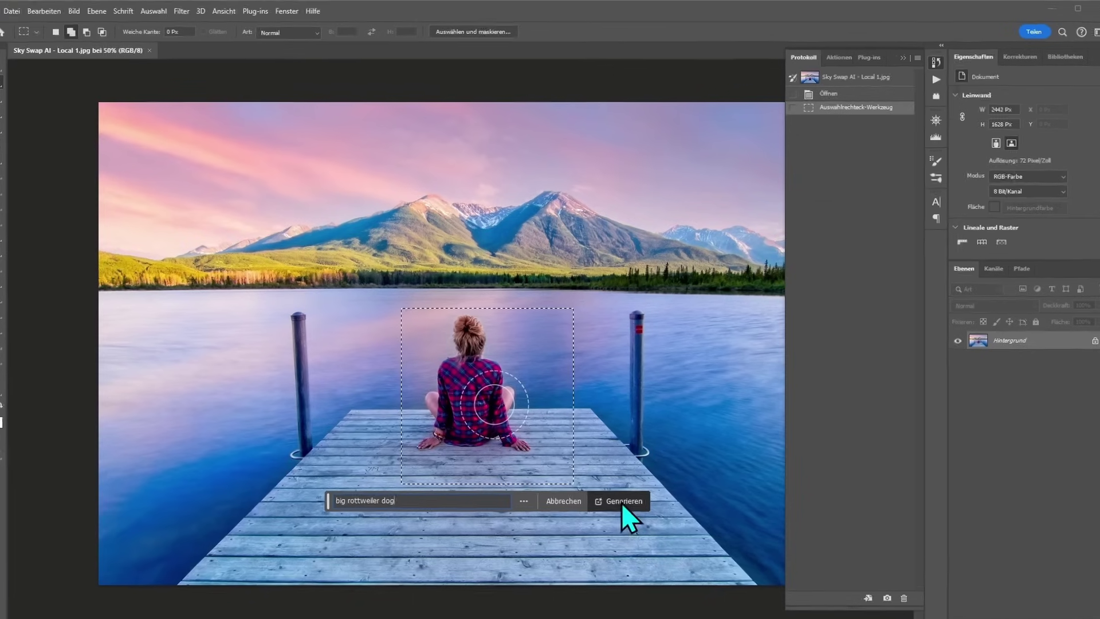
pyautogui.click(622, 486)
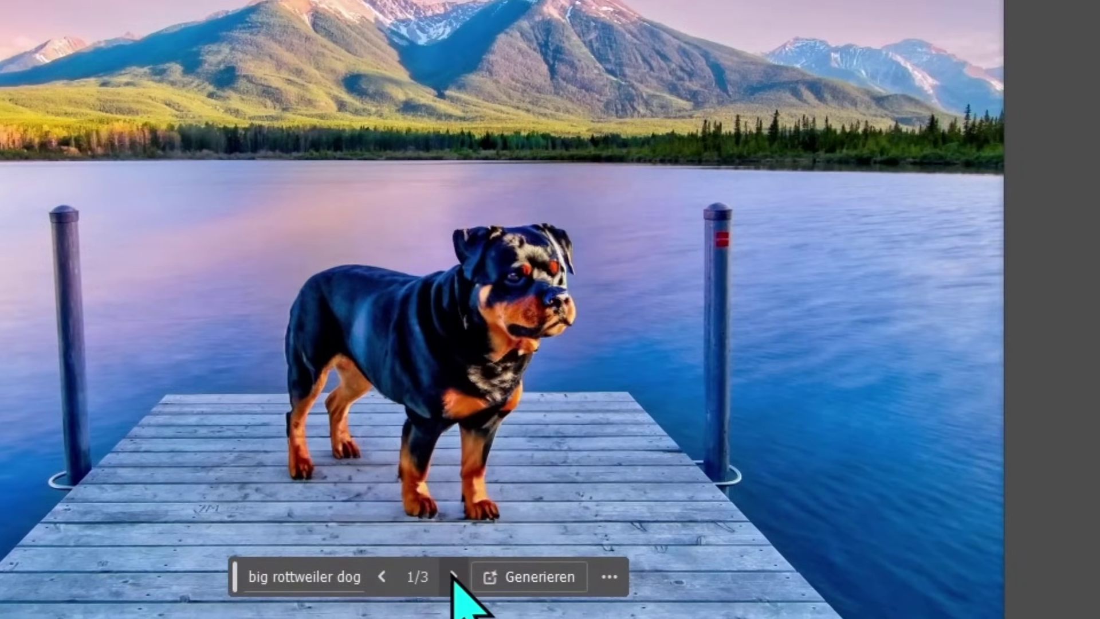
# Step through the second and third rottweiler variations
pyautogui.click(453, 576)
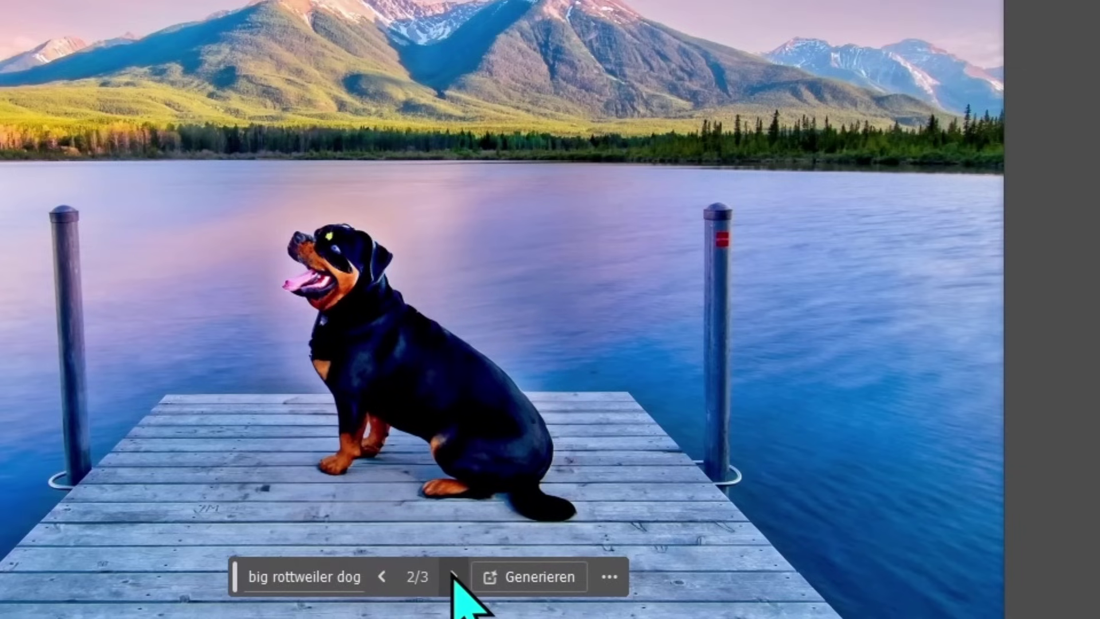
pyautogui.click(454, 578)
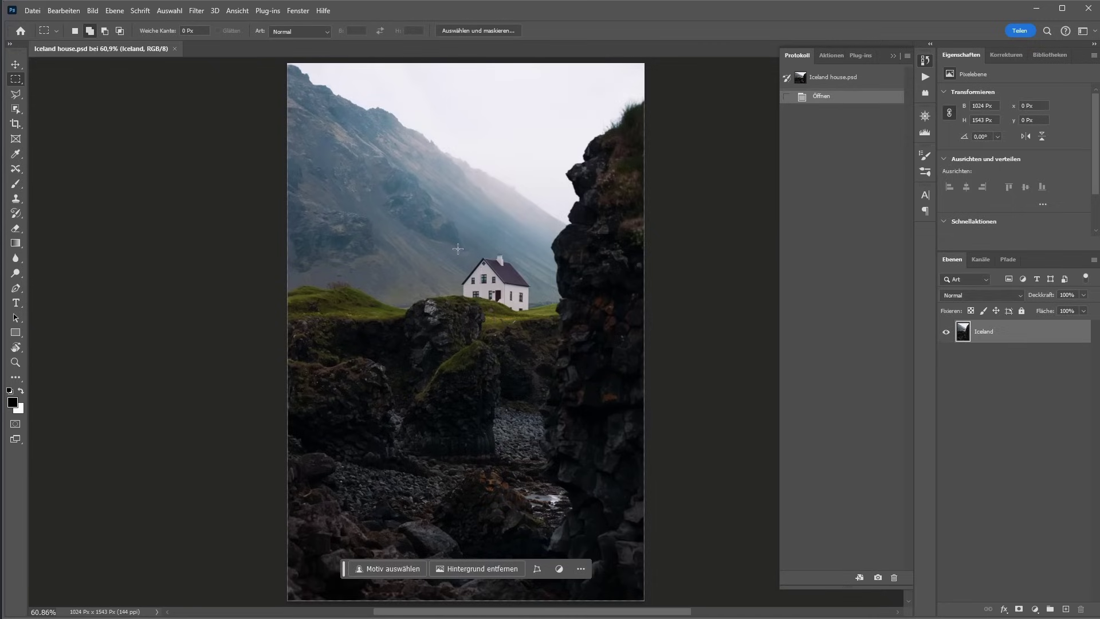
# Marquee the white house and Generative Fill it with 'big rottweiler dog'
pyautogui.moveTo(454, 249)
pyautogui.mouseDown()
pyautogui.moveTo(537, 316)
pyautogui.moveTo(524, 323)
pyautogui.mouseUp()
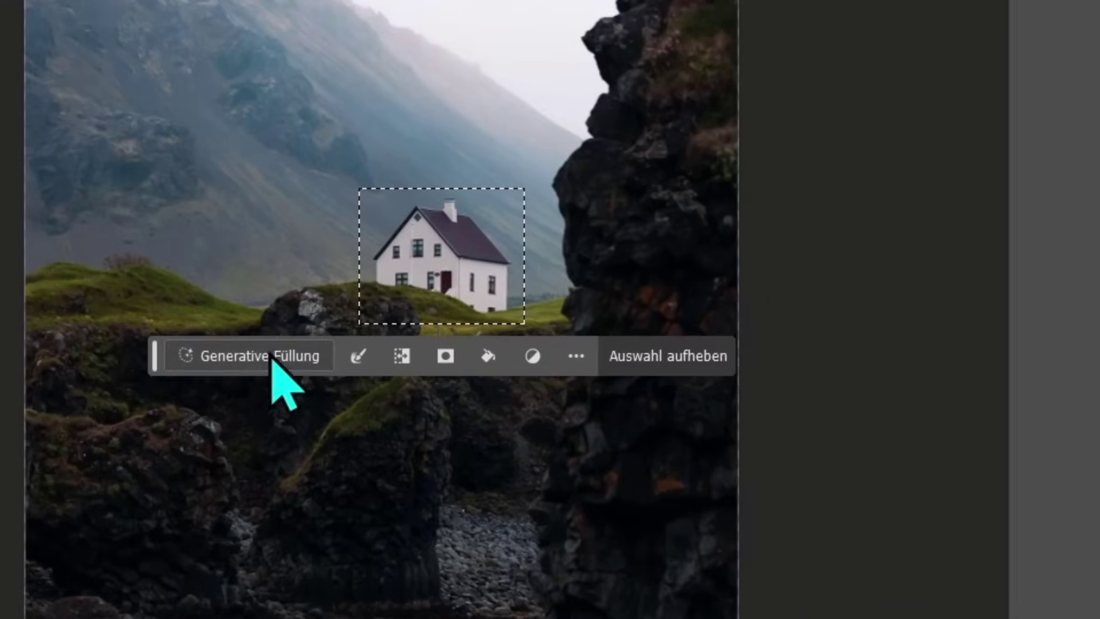
pyautogui.click(270, 355)
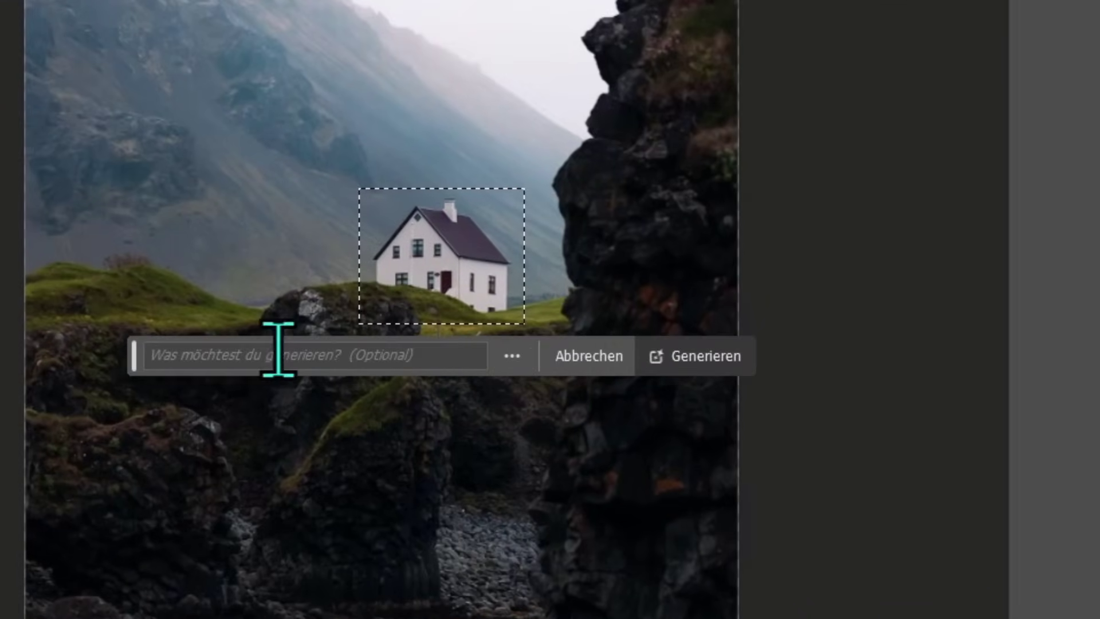
pyautogui.click(308, 354)
pyautogui.write('big')
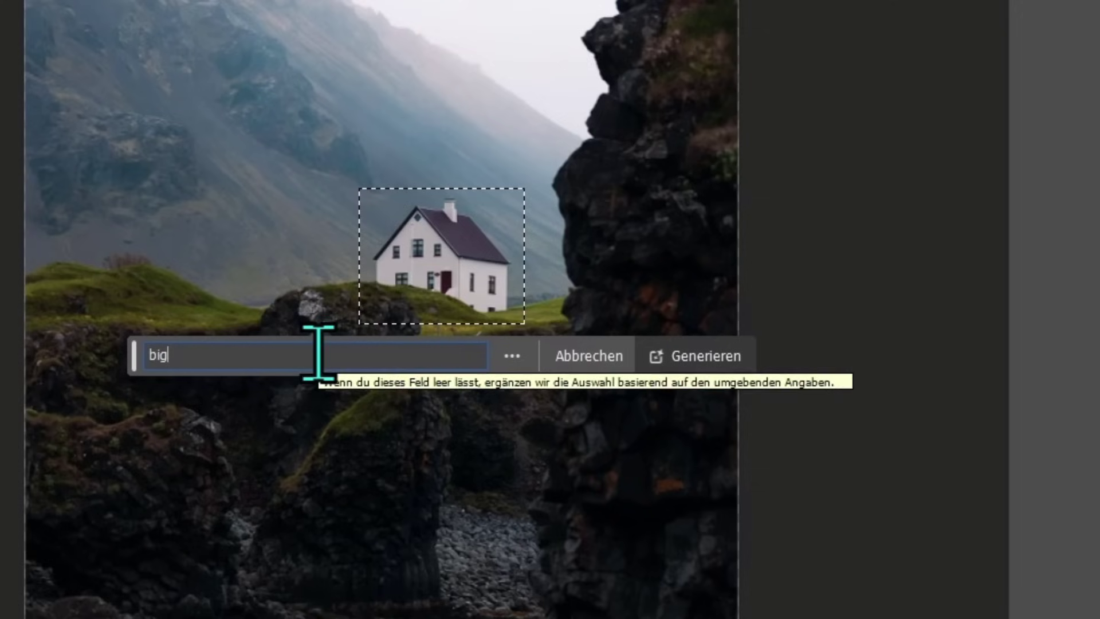
pyautogui.write(' rottweile')
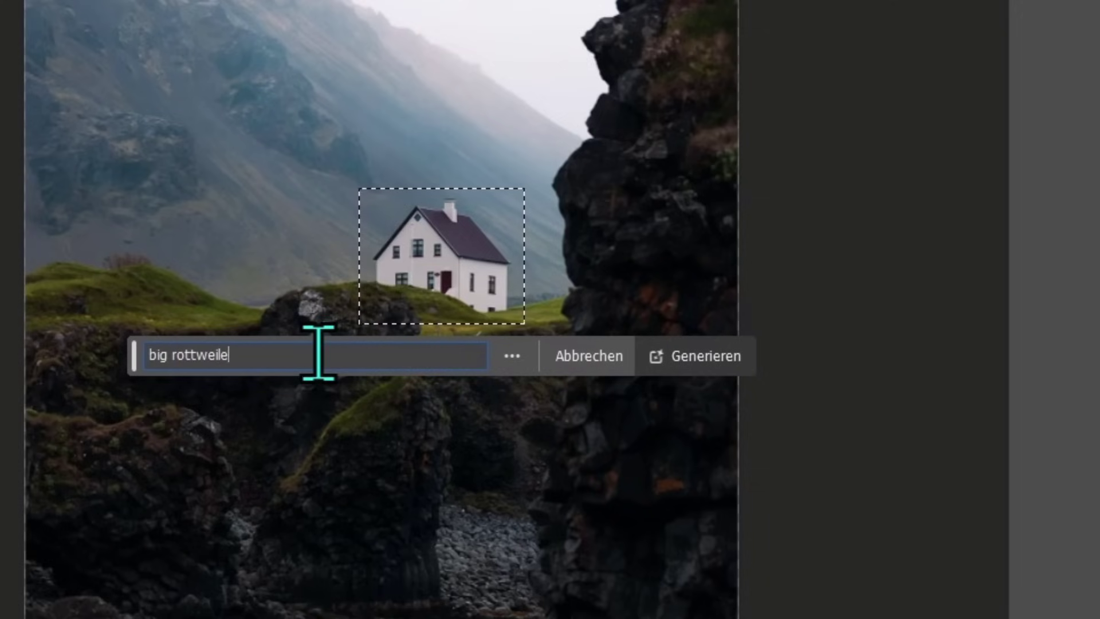
pyautogui.write('r dog')
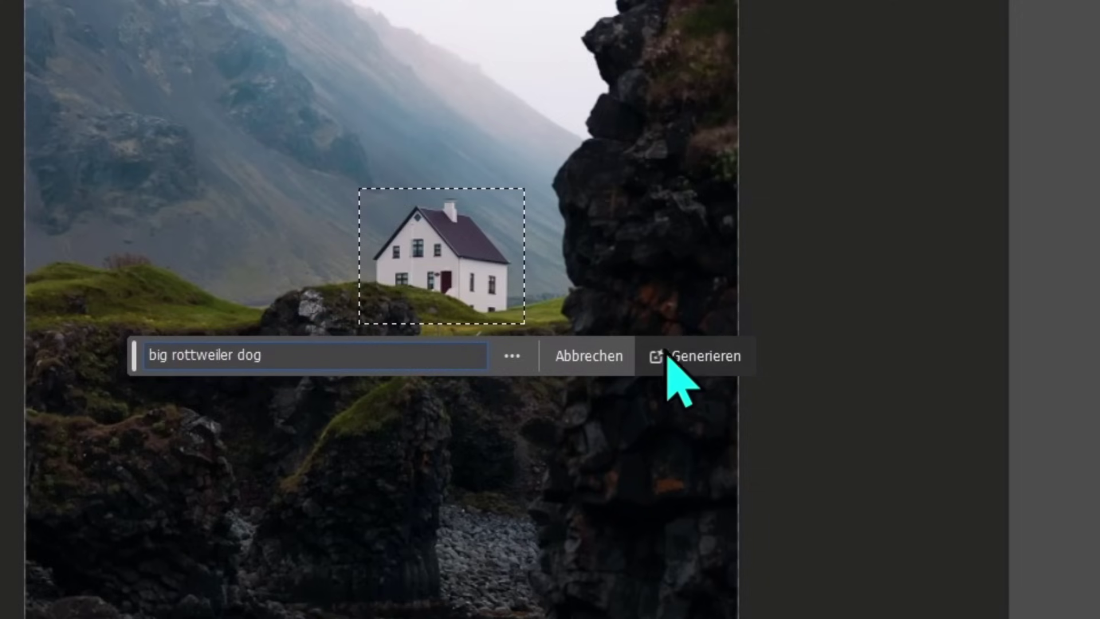
pyautogui.click(665, 357)
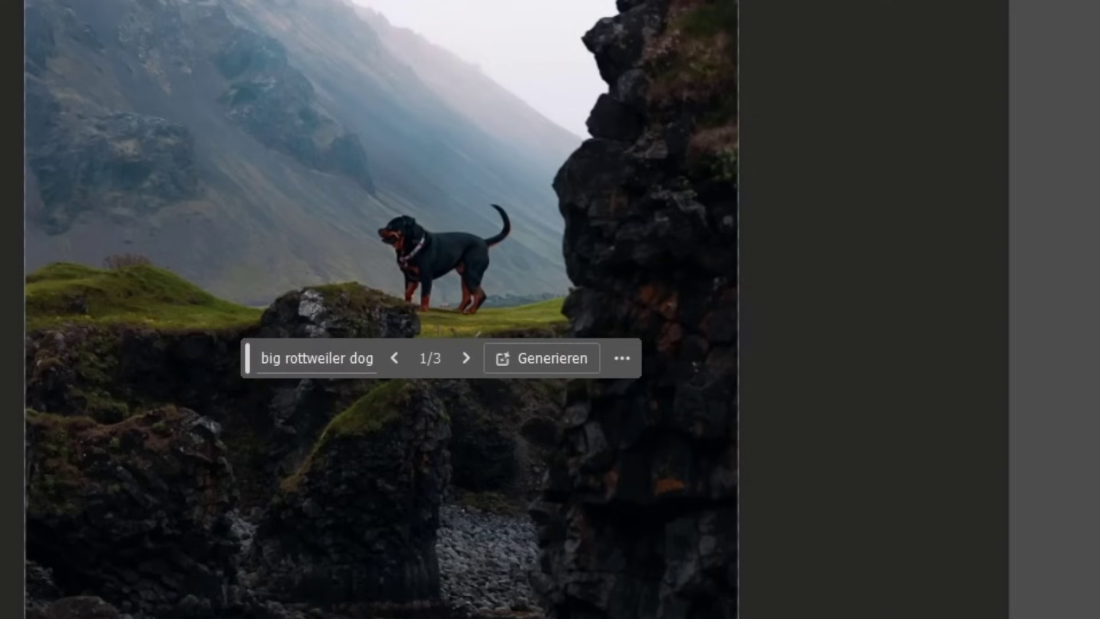
# Preview the second and third rottweiler variations, then settle on variation 2/3
pyautogui.click(468, 358)
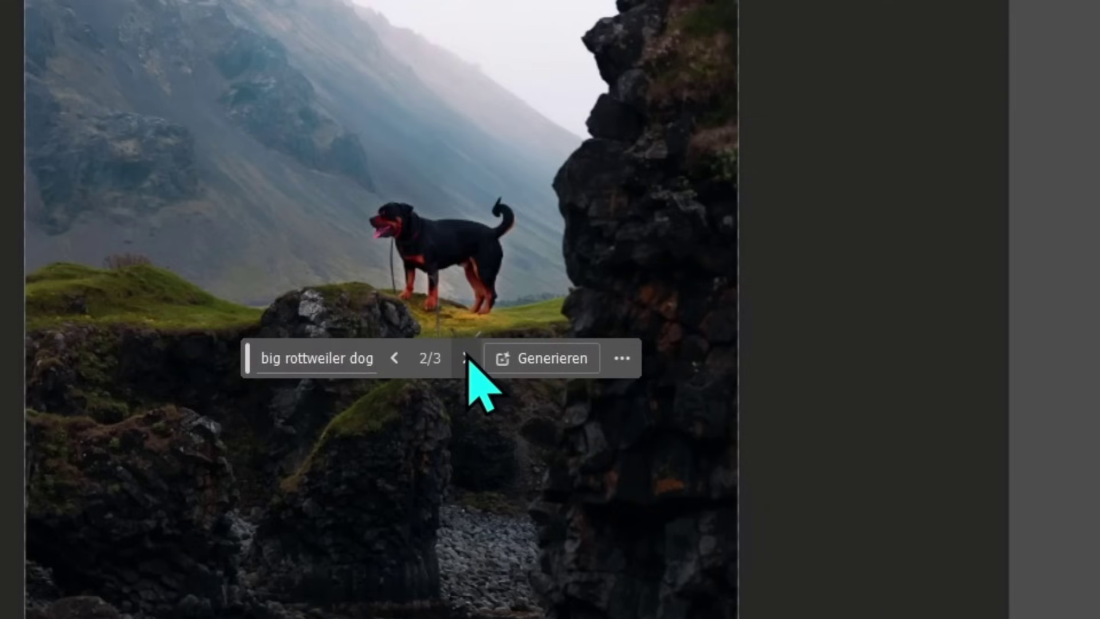
pyautogui.click(468, 359)
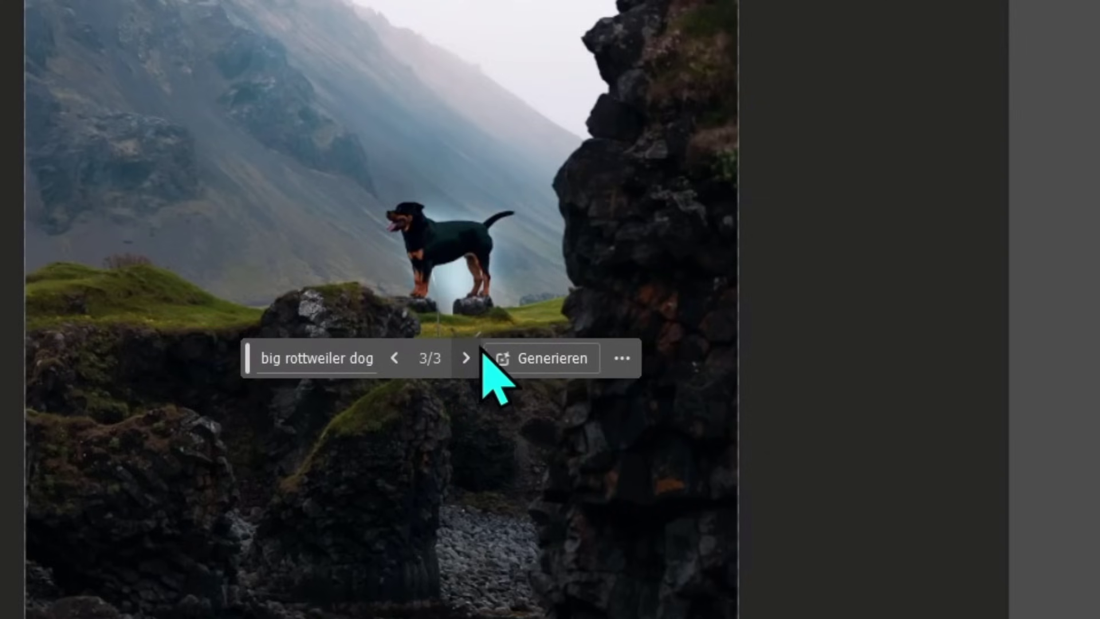
pyautogui.click(395, 358)
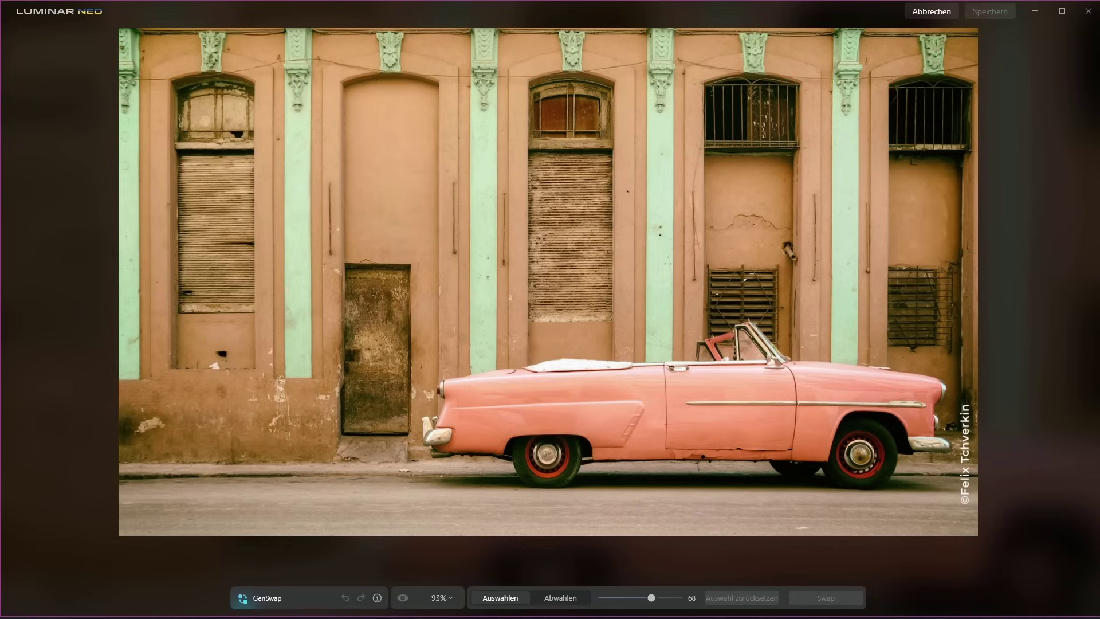
# Raise the GenSwap brush to 100 and paint over the car's hood and the wall above it
pyautogui.press(']')
pyautogui.press(']')
pyautogui.press(']')
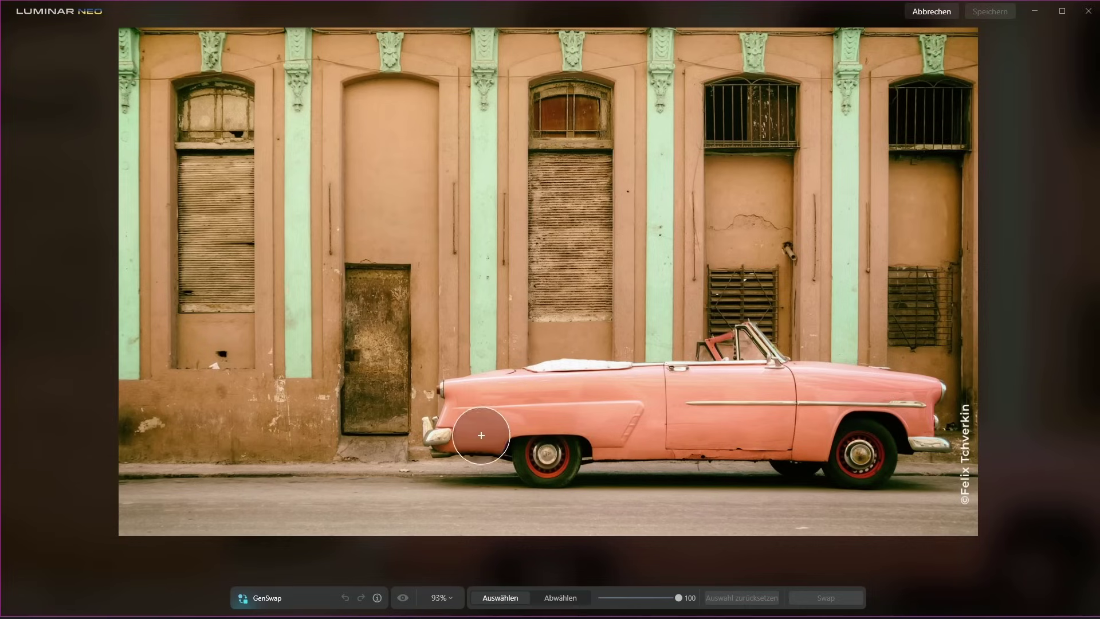
pyautogui.moveTo(445, 396)
pyautogui.mouseDown()
pyautogui.moveTo(672, 364)
pyautogui.moveTo(719, 344)
pyautogui.moveTo(926, 388)
pyautogui.moveTo(924, 467)
pyautogui.moveTo(420, 466)
pyautogui.moveTo(427, 442)
pyautogui.moveTo(564, 387)
pyautogui.moveTo(737, 381)
pyautogui.moveTo(854, 405)
pyautogui.moveTo(609, 412)
pyautogui.moveTo(561, 440)
pyautogui.moveTo(872, 442)
pyautogui.moveTo(467, 442)
pyautogui.mouseUp()
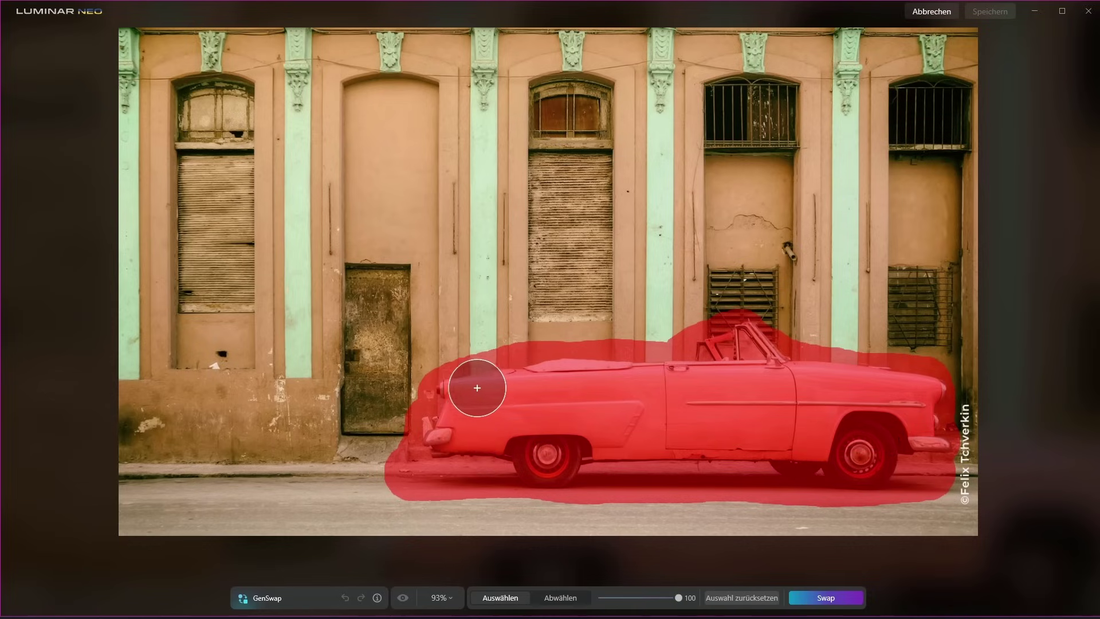
pyautogui.click(612, 350)
pyautogui.moveTo(612, 351)
pyautogui.mouseDown()
pyautogui.moveTo(762, 349)
pyautogui.moveTo(916, 373)
pyautogui.moveTo(877, 393)
pyautogui.mouseUp()
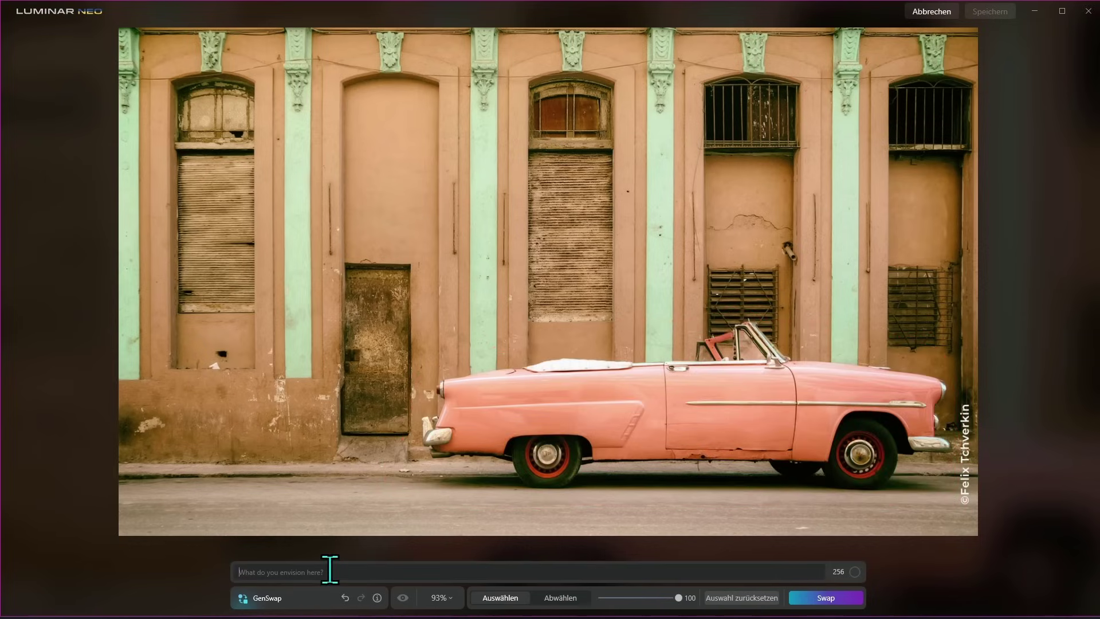
# Swap the masked car using 'maserati sports car', clear the mask, and shrink the brush to 10
pyautogui.write('mase')
pyautogui.write('rati sport')
pyautogui.write('s car')
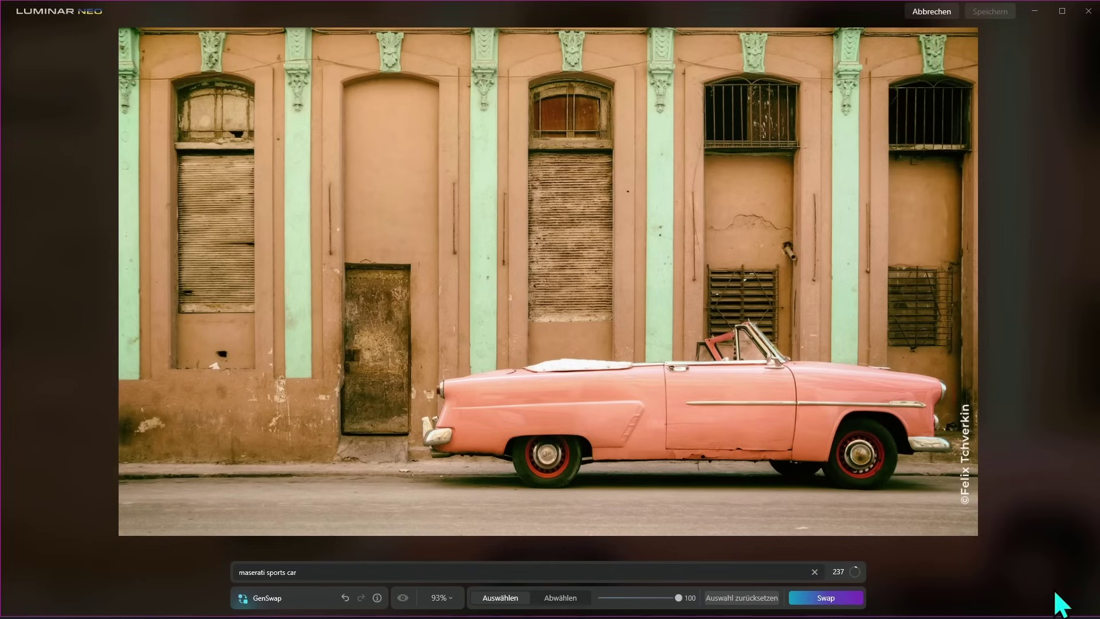
pyautogui.click(851, 600)
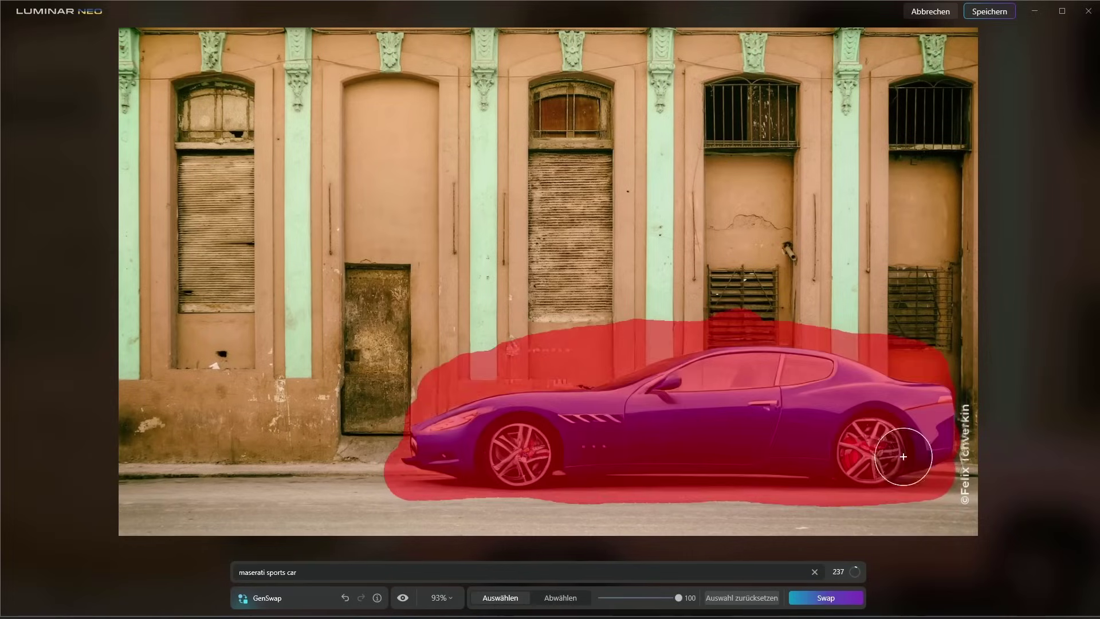
pyautogui.click(739, 599)
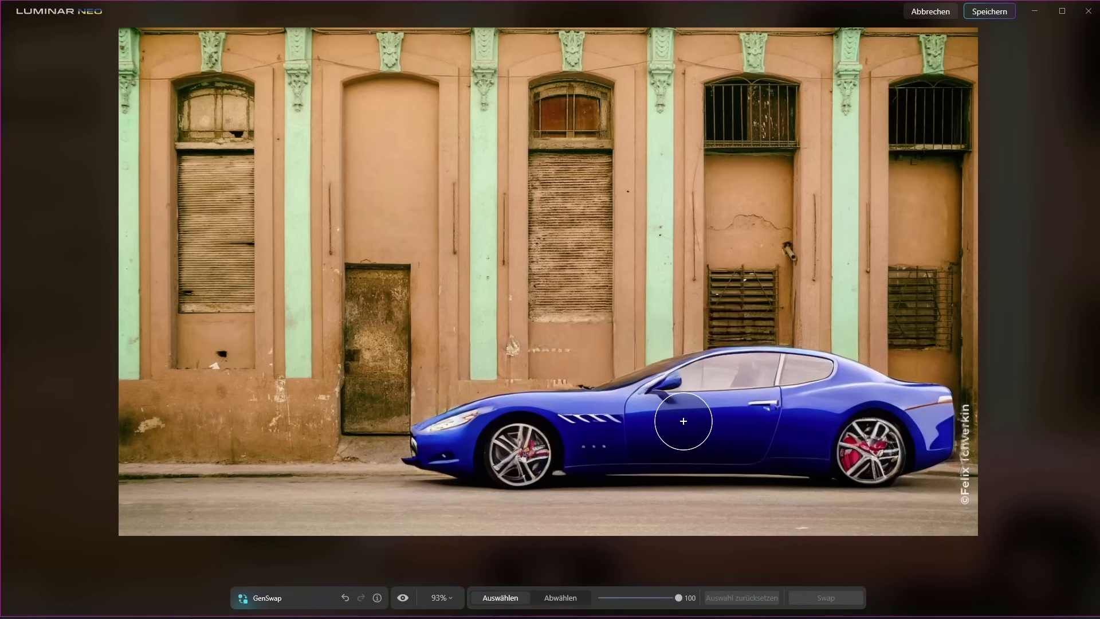
pyautogui.press('[')
pyautogui.press('[')
pyautogui.press('[')
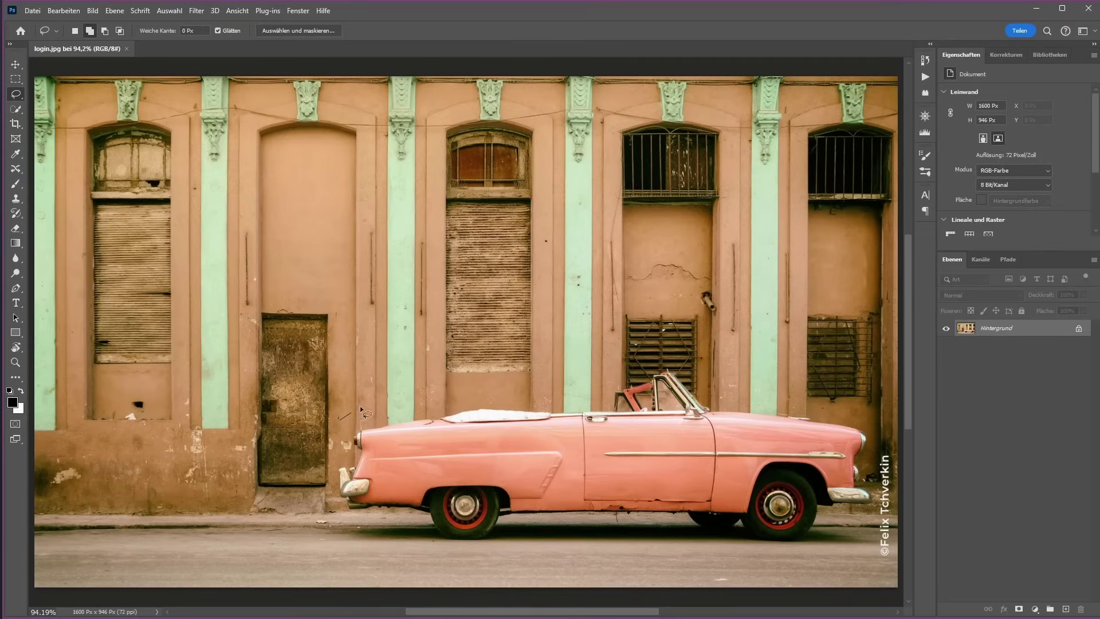
# Lasso a loose area around the pink car and generate 'maserati sports car' in it
pyautogui.moveTo(361, 410)
pyautogui.mouseDown()
pyautogui.moveTo(699, 370)
pyautogui.moveTo(874, 417)
pyautogui.moveTo(879, 508)
pyautogui.mouseUp()
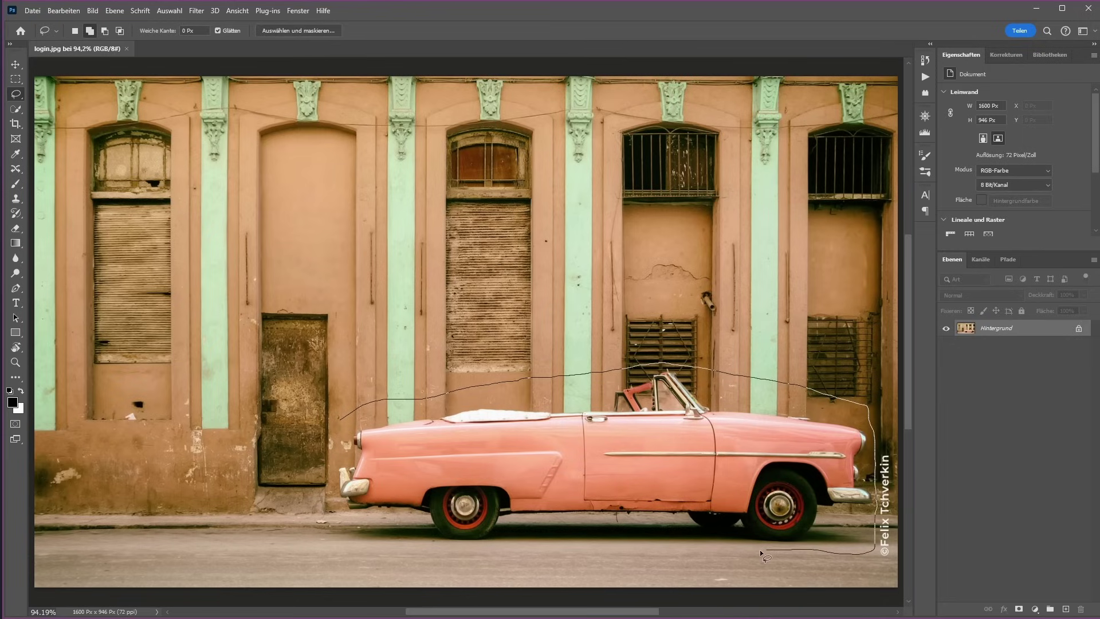
pyautogui.moveTo(625, 552)
pyautogui.mouseDown()
pyautogui.moveTo(361, 546)
pyautogui.moveTo(319, 525)
pyautogui.moveTo(341, 416)
pyautogui.mouseUp()
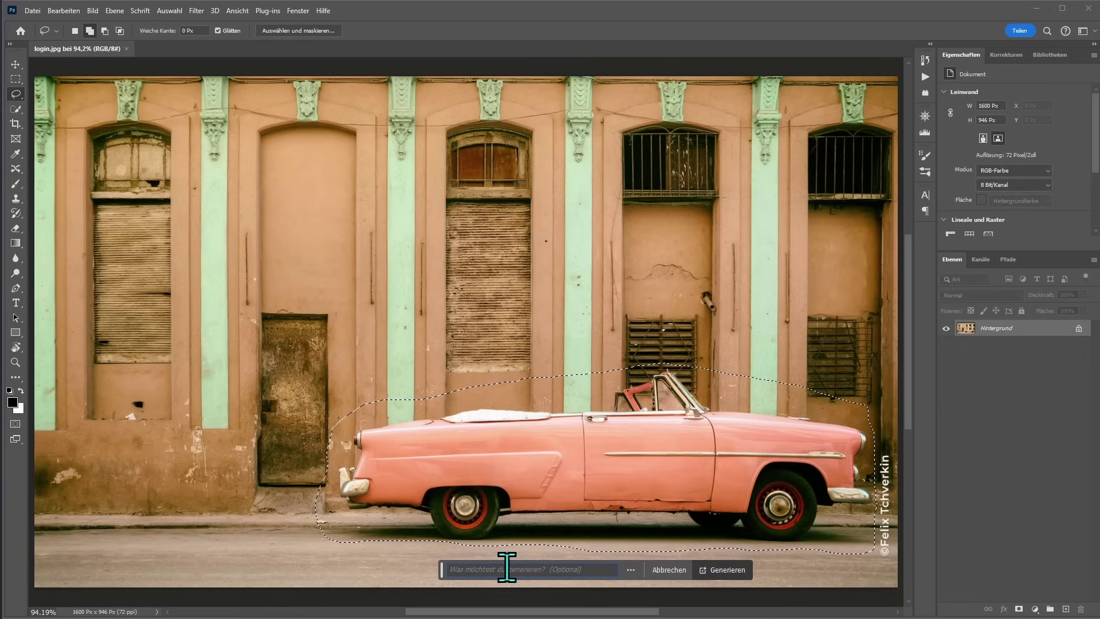
pyautogui.write('maserati sp')
pyautogui.write('orts c')
pyautogui.write('ar')
pyautogui.click(711, 570)
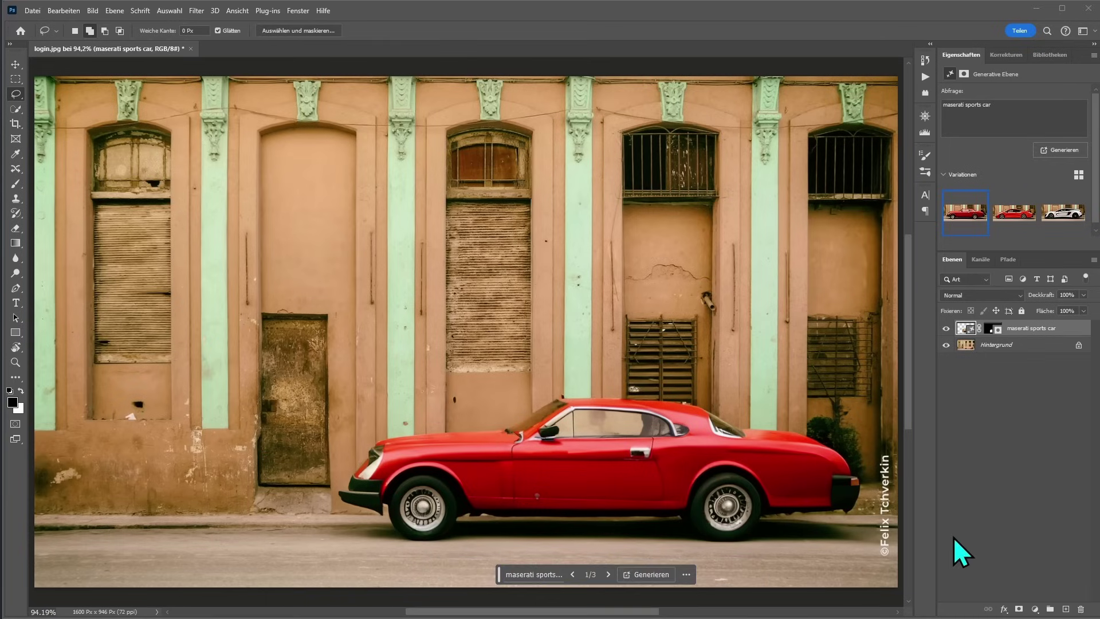
# Cycle through car variations 1/3, 2/3 and 3/3, ending on the white supercar
pyautogui.click(607, 573)
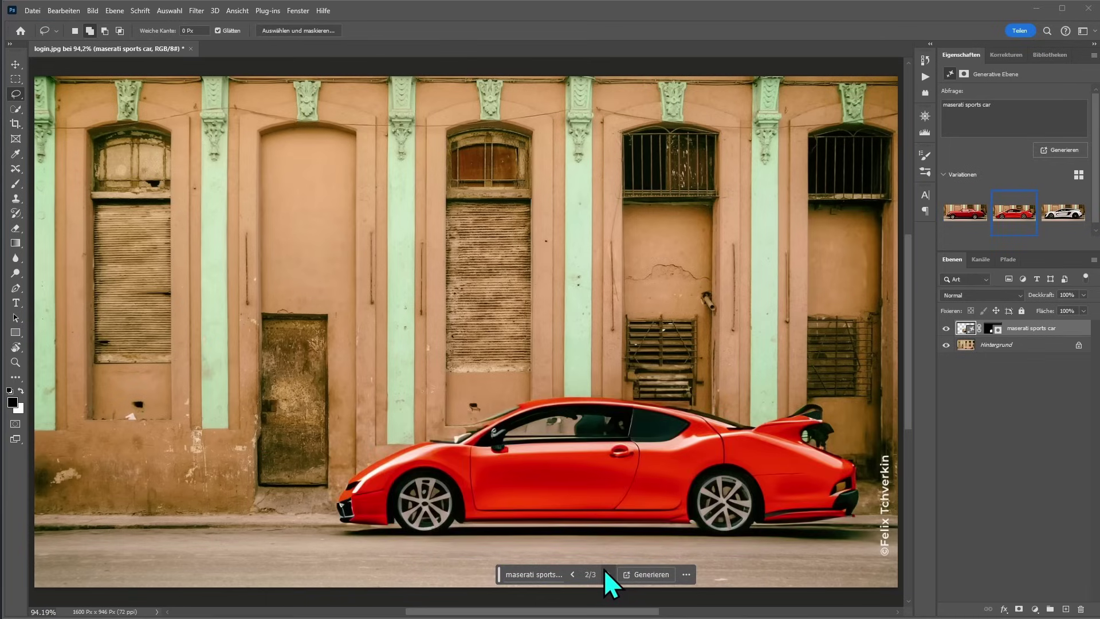
pyautogui.click(607, 573)
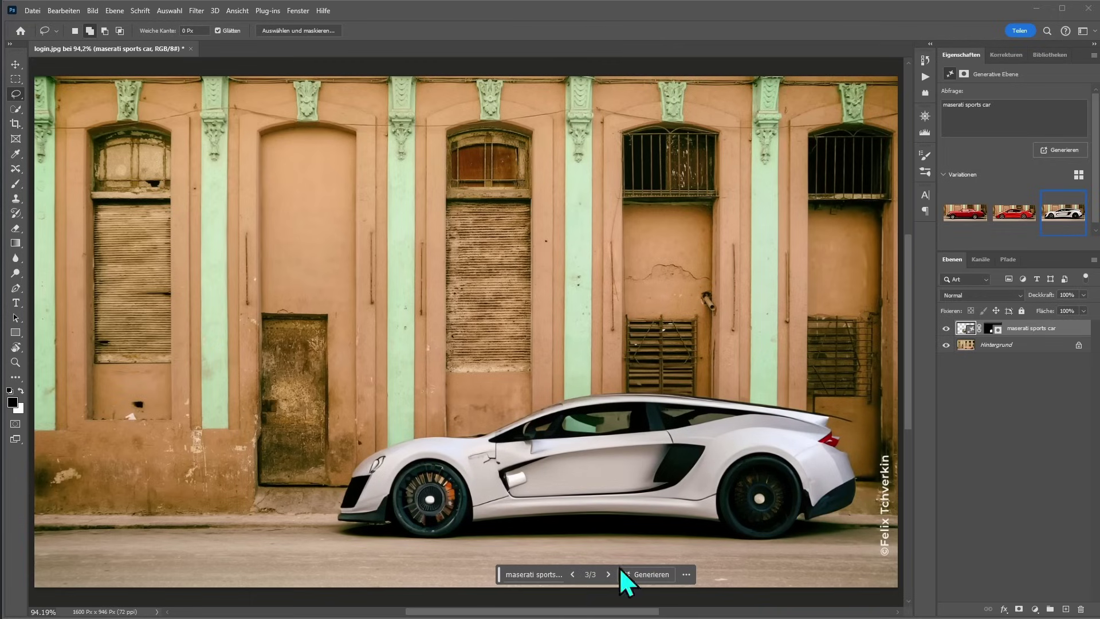
pyautogui.click(572, 574)
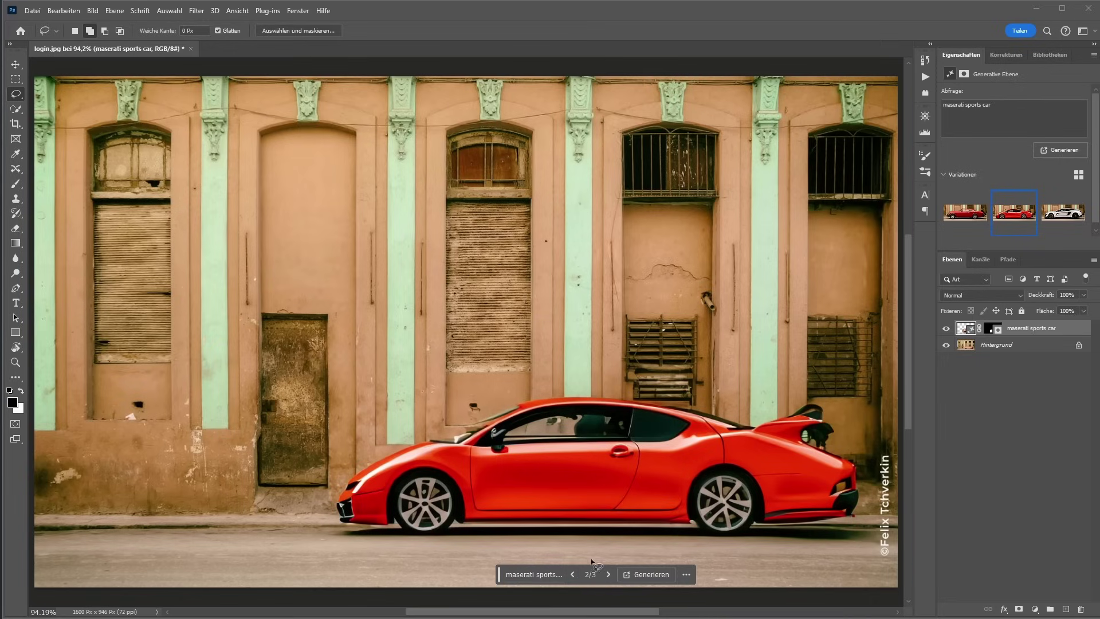
pyautogui.click(572, 574)
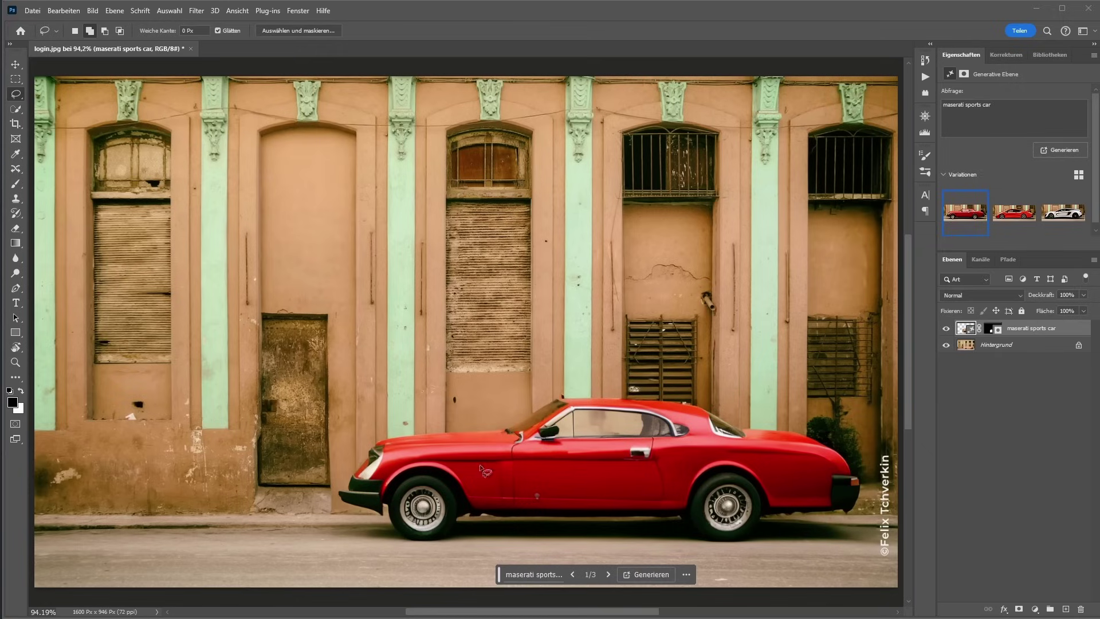
pyautogui.click(608, 574)
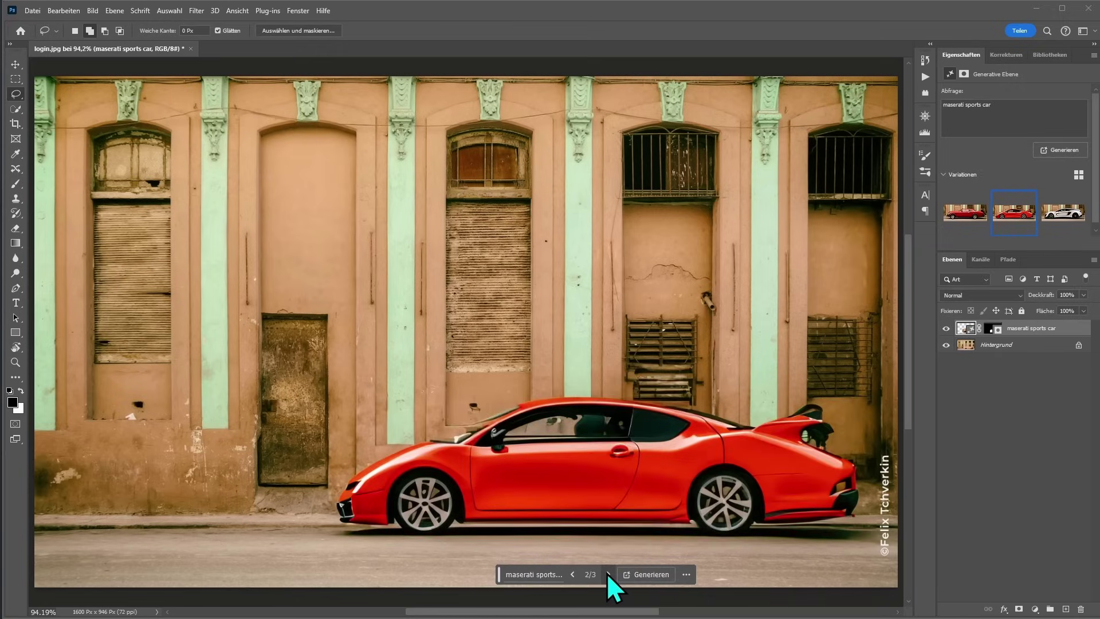
pyautogui.click(608, 574)
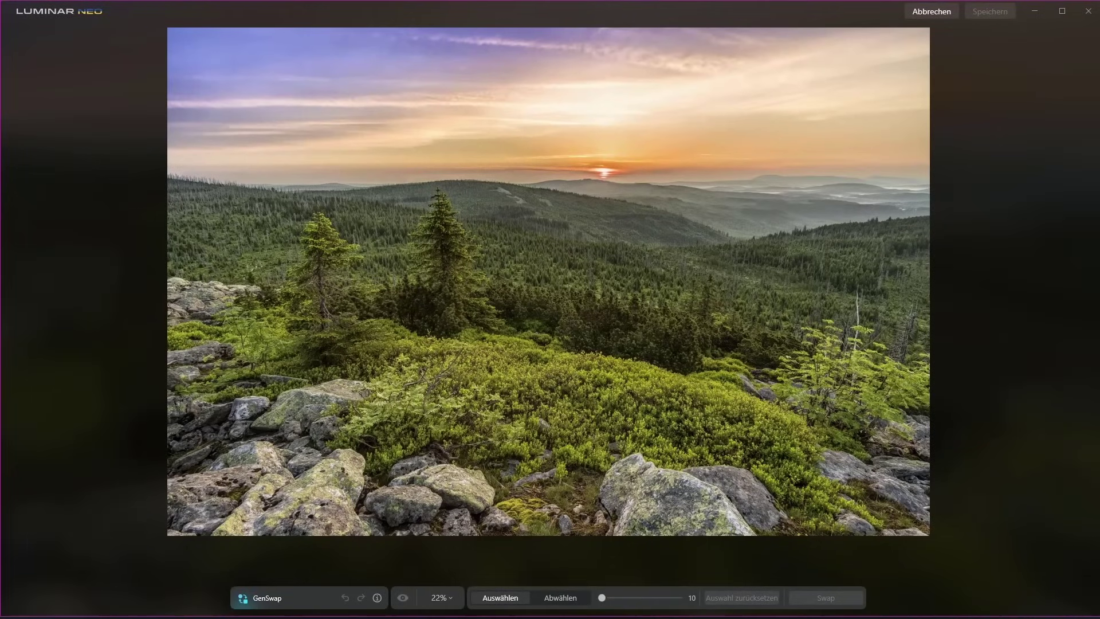
# Enlarge the brush, mask the central shrubs, swap them using 'male deer', and clear the mask
pyautogui.scroll(5, 493, 435)
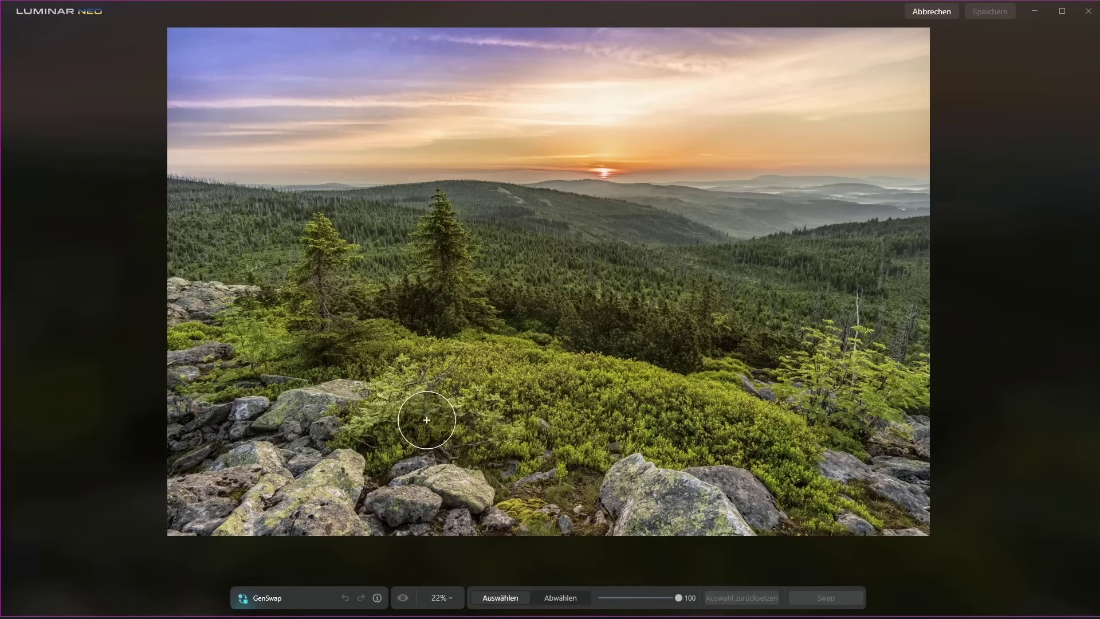
pyautogui.moveTo(425, 420)
pyautogui.mouseDown()
pyautogui.moveTo(442, 290)
pyautogui.moveTo(732, 290)
pyautogui.moveTo(753, 349)
pyautogui.moveTo(737, 441)
pyautogui.moveTo(535, 425)
pyautogui.moveTo(540, 391)
pyautogui.moveTo(703, 351)
pyautogui.moveTo(511, 307)
pyautogui.moveTo(638, 361)
pyautogui.moveTo(739, 305)
pyautogui.moveTo(707, 285)
pyautogui.moveTo(550, 275)
pyautogui.moveTo(521, 309)
pyautogui.mouseUp()
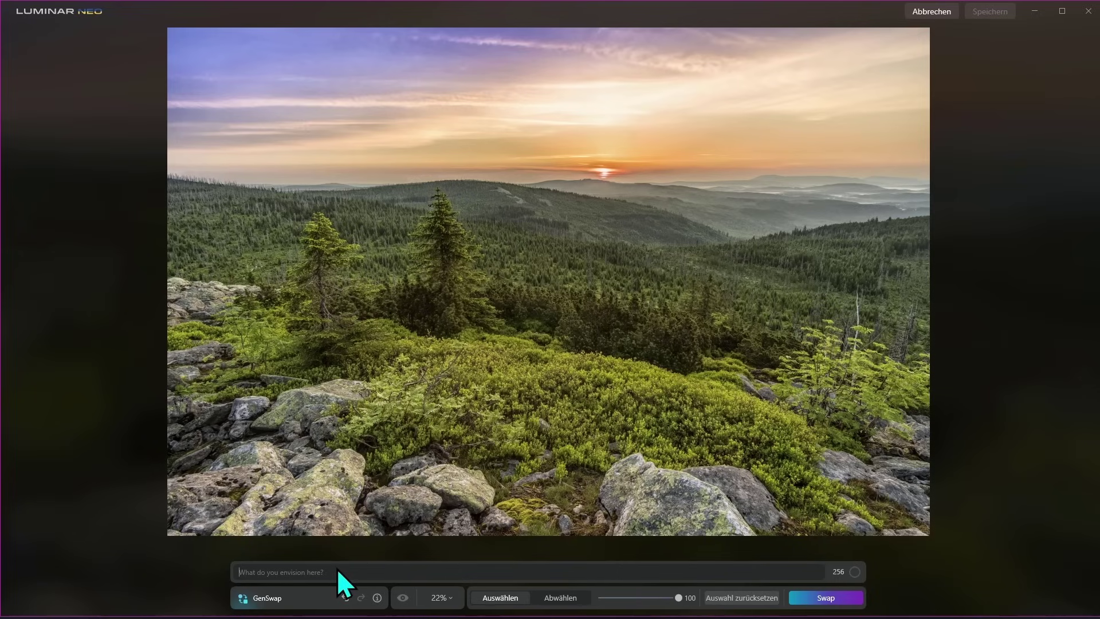
pyautogui.write('male deer')
pyautogui.click(832, 600)
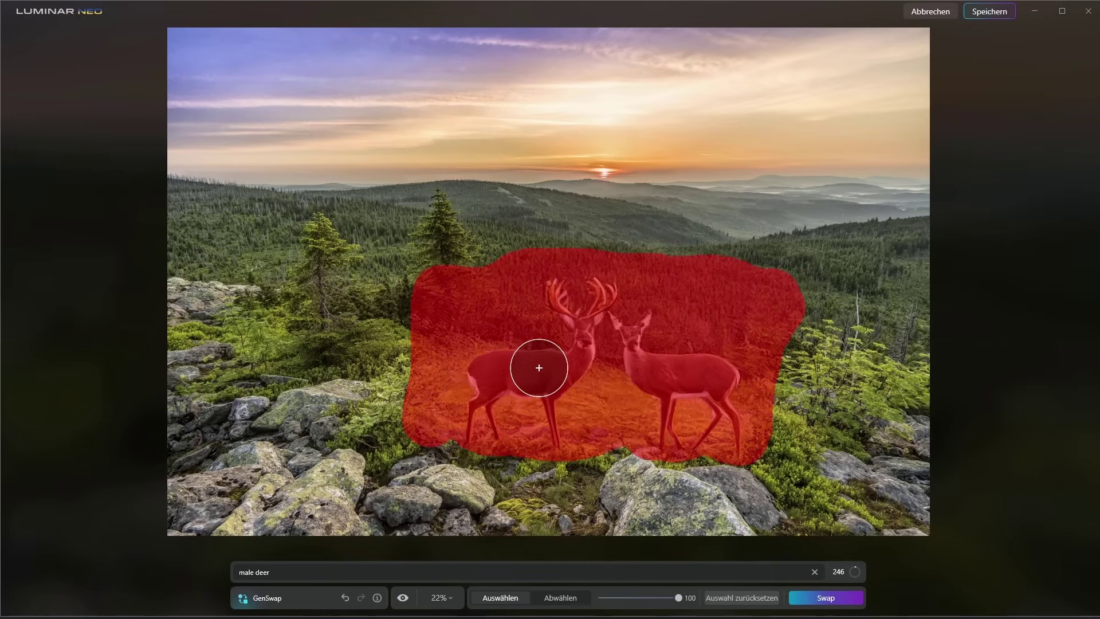
pyautogui.click(732, 602)
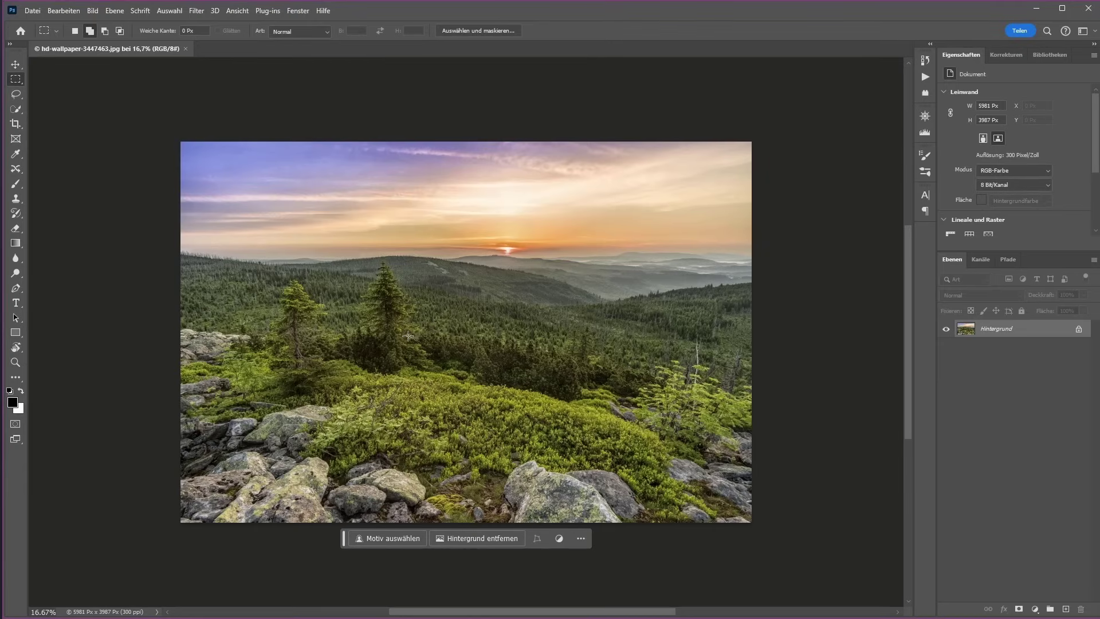
# Select a rectangle over the central shrubs and rocks and generate a 'male deer' there
pyautogui.moveTo(393, 328); pyautogui.dragTo(627, 465)
pyautogui.write('male')
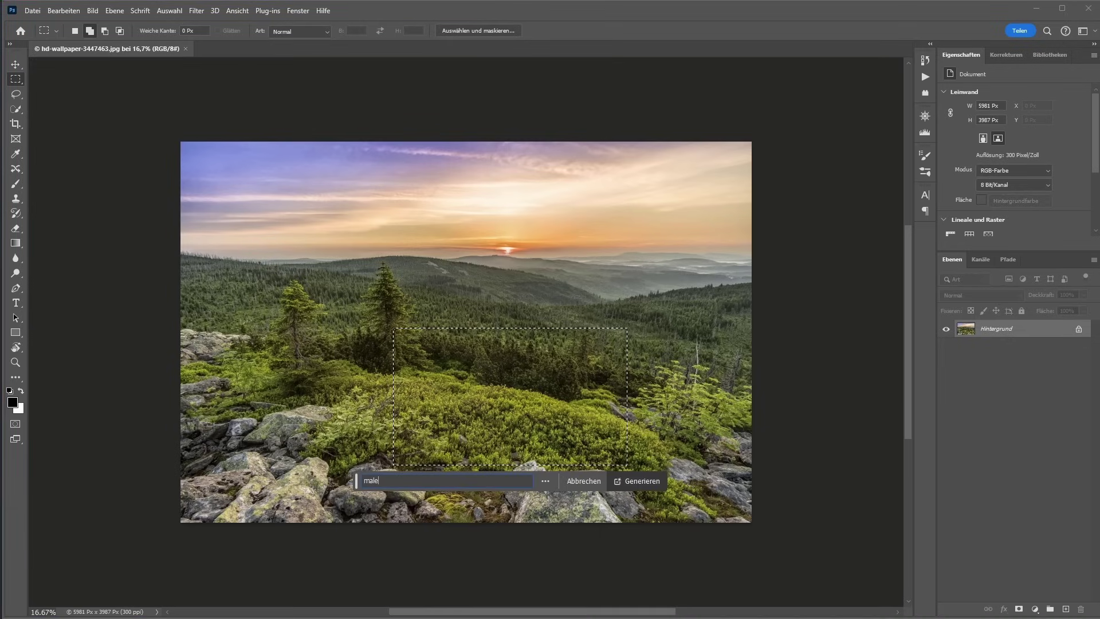
pyautogui.write(' deer')
pyautogui.click(640, 480)
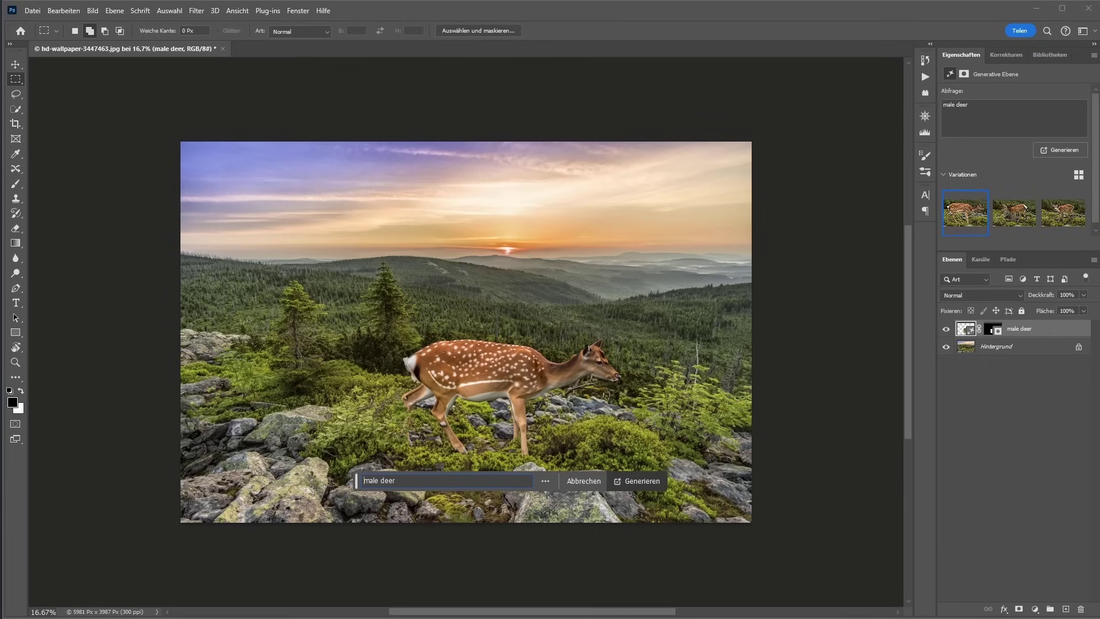
pyautogui.click(661, 393)
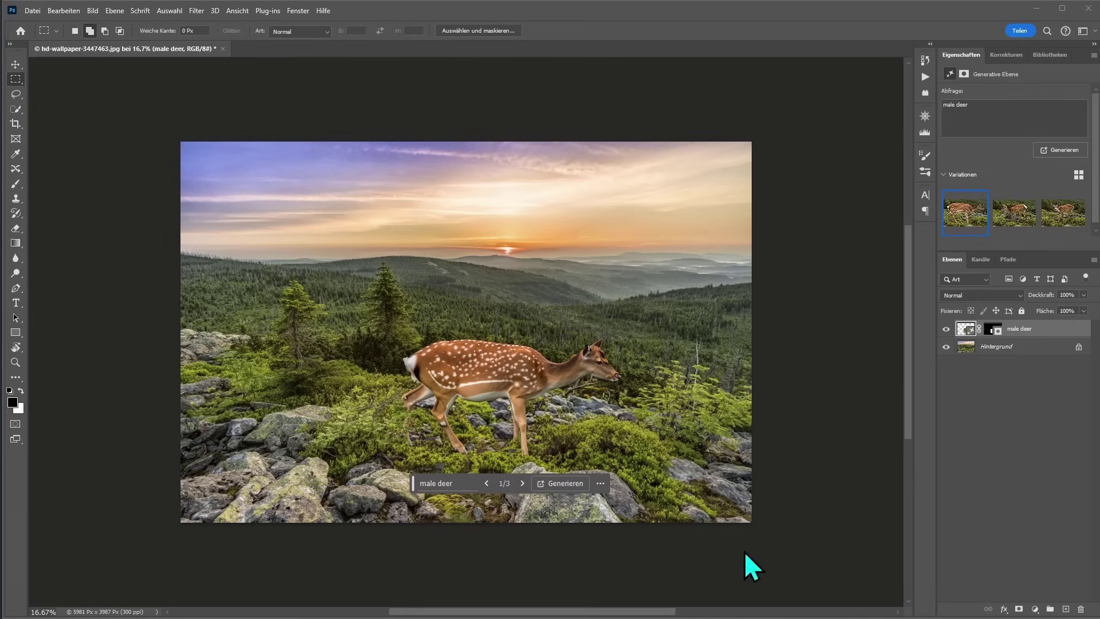
# Step through the deer variations from 1/3 to the third variation
pyautogui.click(521, 483)
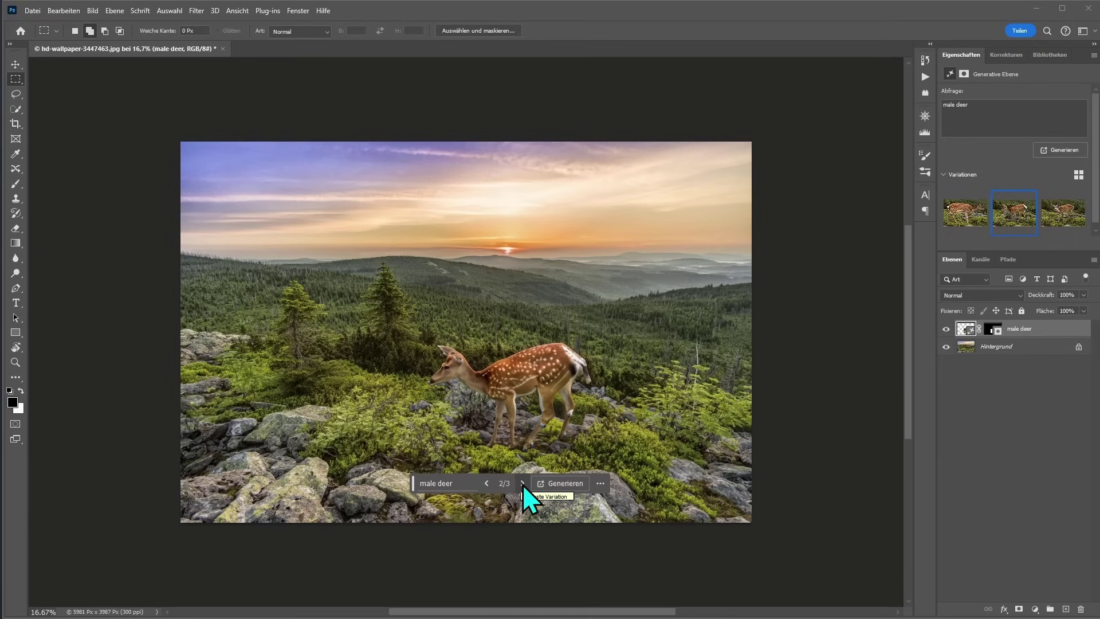
pyautogui.click(521, 484)
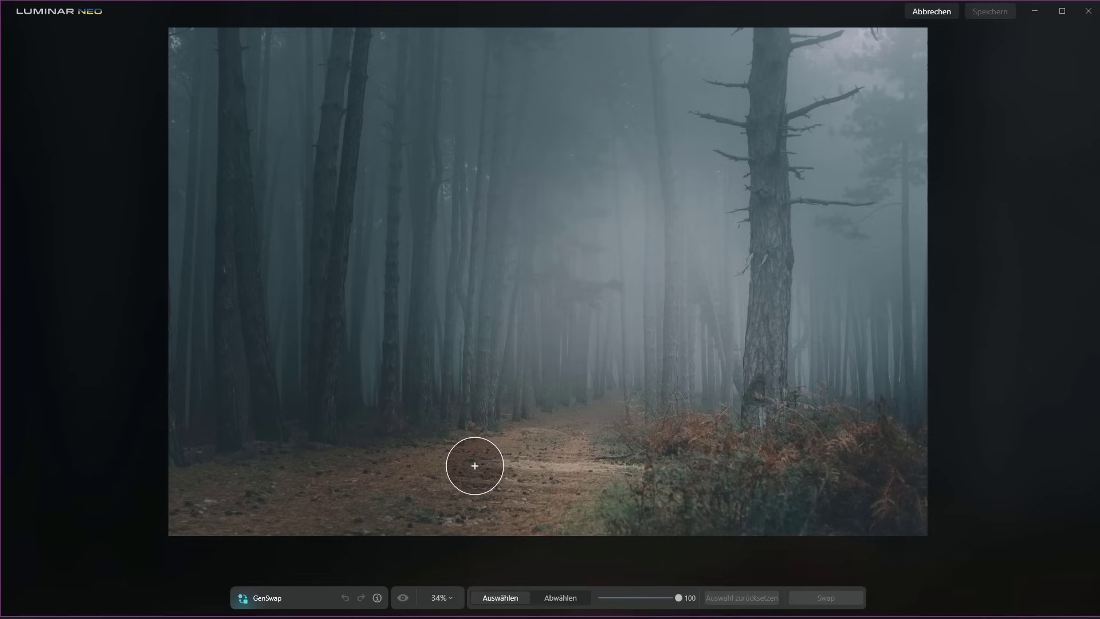
# Mask the forest path with a size-76 brush and swap in 'two hikers walking towards me'
pyautogui.press('[')
pyautogui.press('[')
pyautogui.press('[')
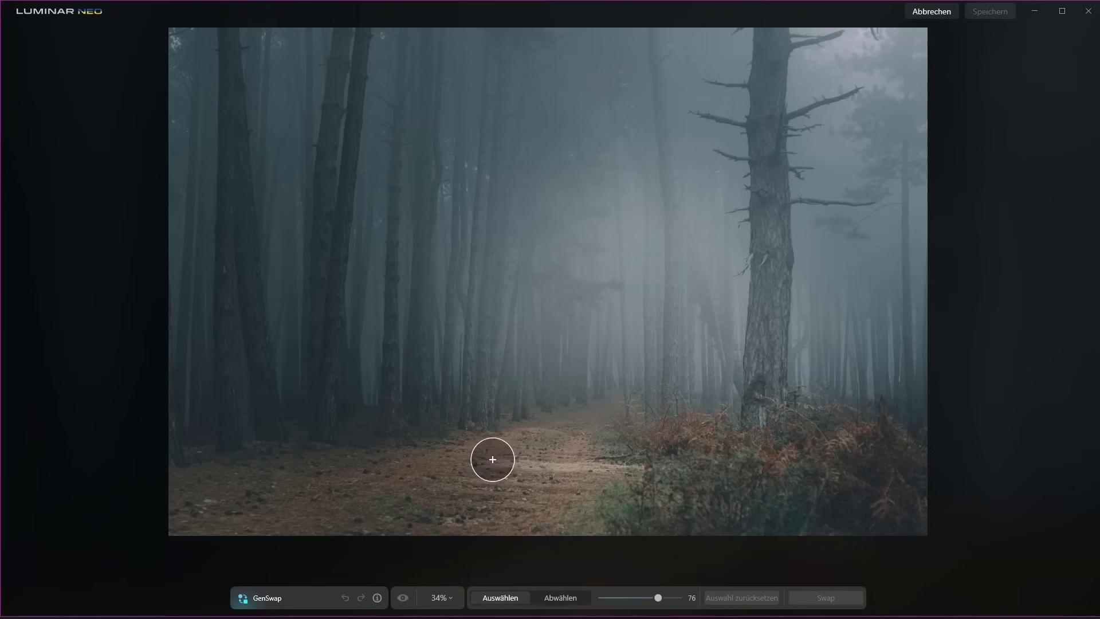
pyautogui.moveTo(486, 459)
pyautogui.mouseDown()
pyautogui.moveTo(572, 457)
pyautogui.moveTo(587, 353)
pyautogui.moveTo(580, 325)
pyautogui.moveTo(506, 329)
pyautogui.moveTo(496, 410)
pyautogui.moveTo(532, 385)
pyautogui.moveTo(545, 437)
pyautogui.moveTo(560, 349)
pyautogui.mouseUp()
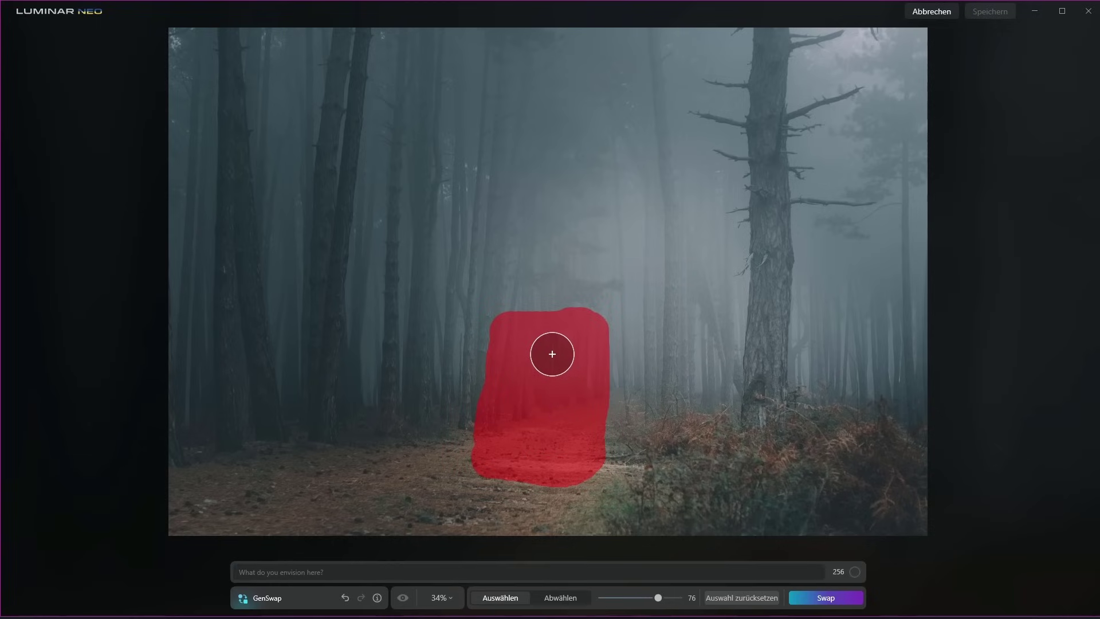
pyautogui.write('two hikers walking towards me')
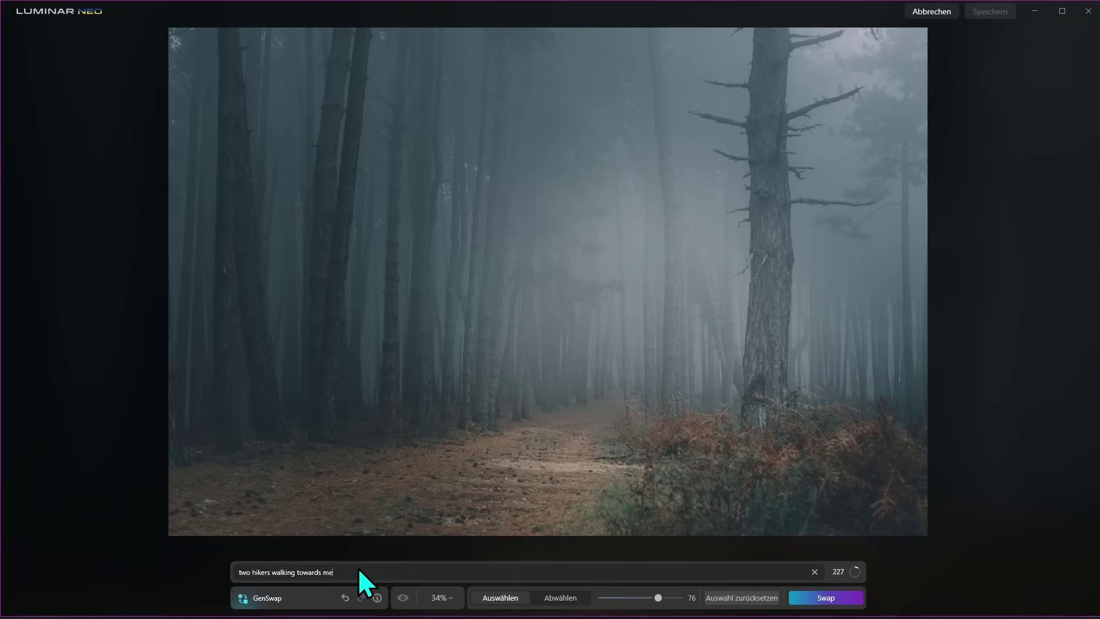
pyautogui.click(827, 597)
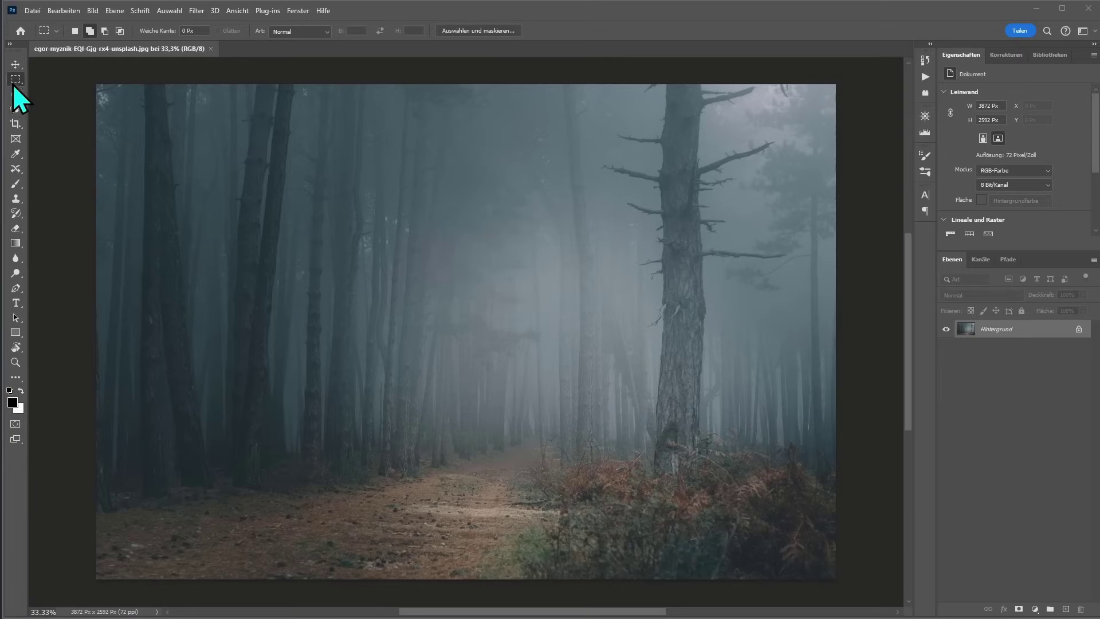
# Marquee the forest path, generate 'two hikers walking towards me', and keep the third variation
pyautogui.click(13, 85)
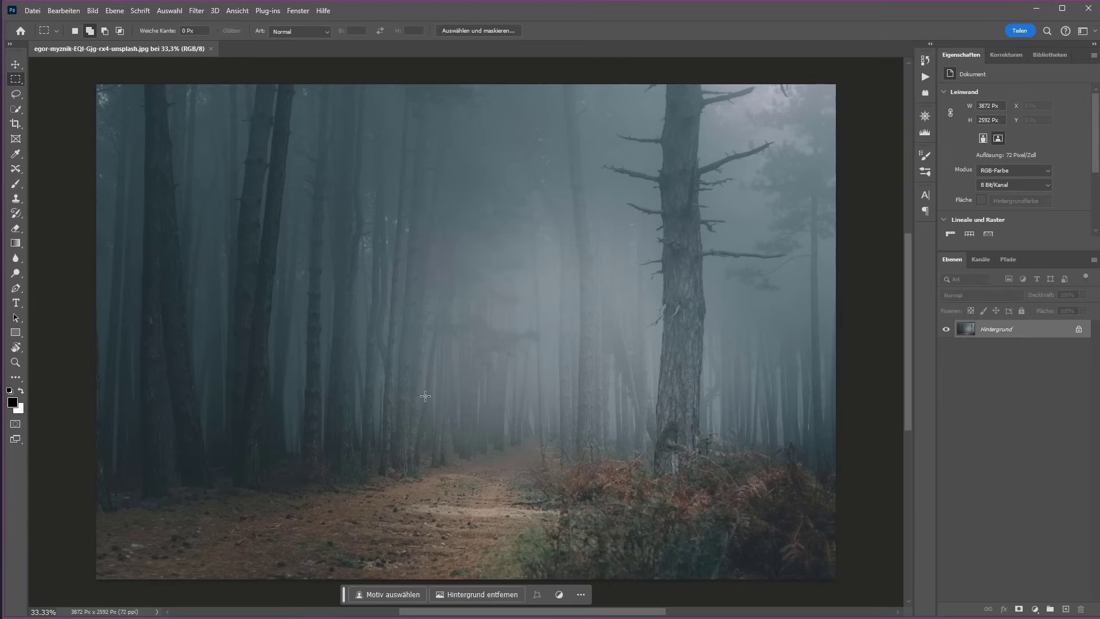
pyautogui.moveTo(418, 383)
pyautogui.mouseDown()
pyautogui.moveTo(533, 527)
pyautogui.moveTo(540, 522)
pyautogui.mouseUp()
pyautogui.click(394, 537)
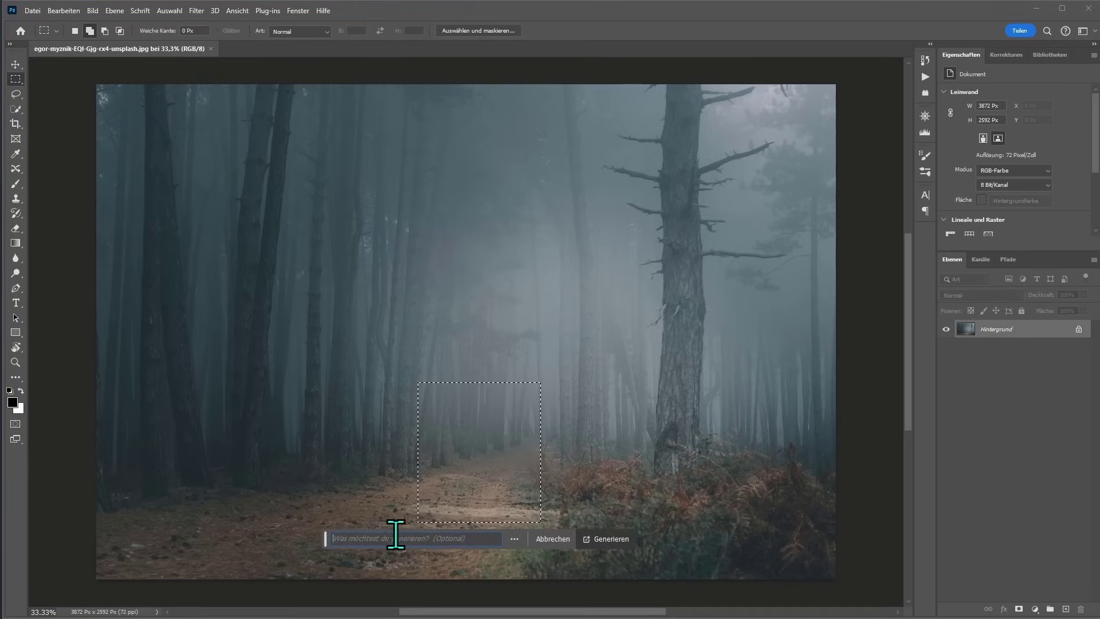
pyautogui.write('two hikers walking towards me')
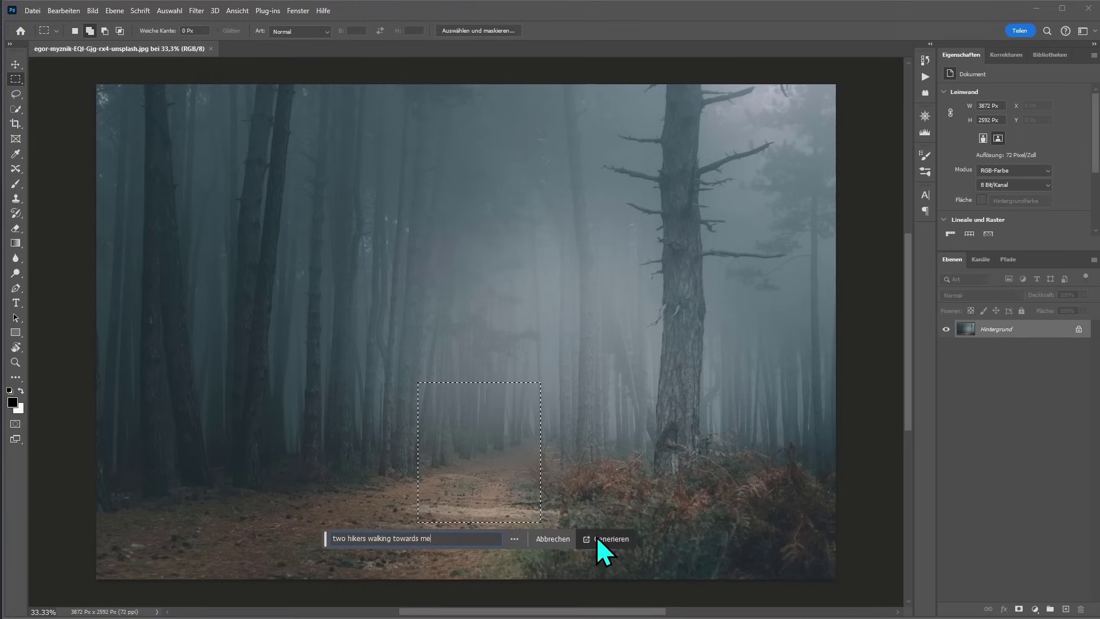
pyautogui.click(596, 538)
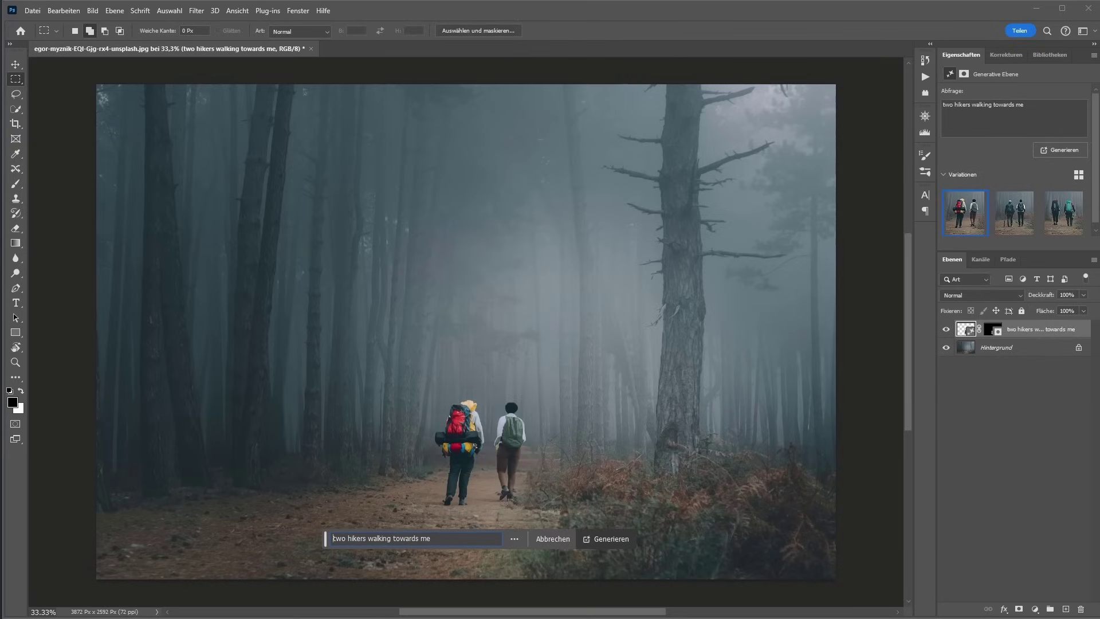
pyautogui.click(490, 540)
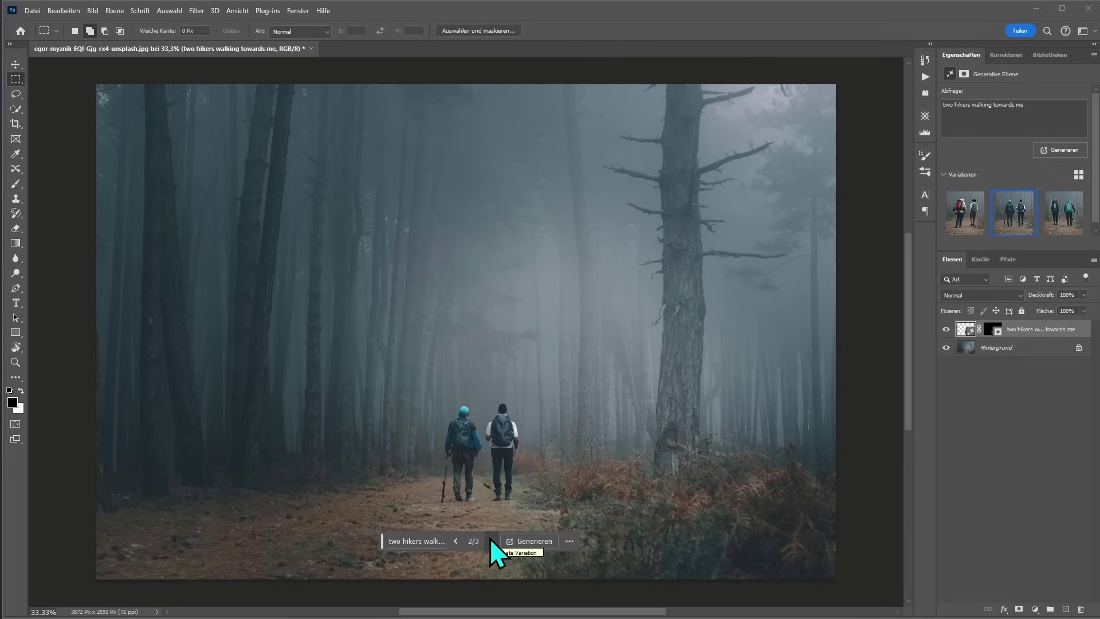
pyautogui.click(490, 538)
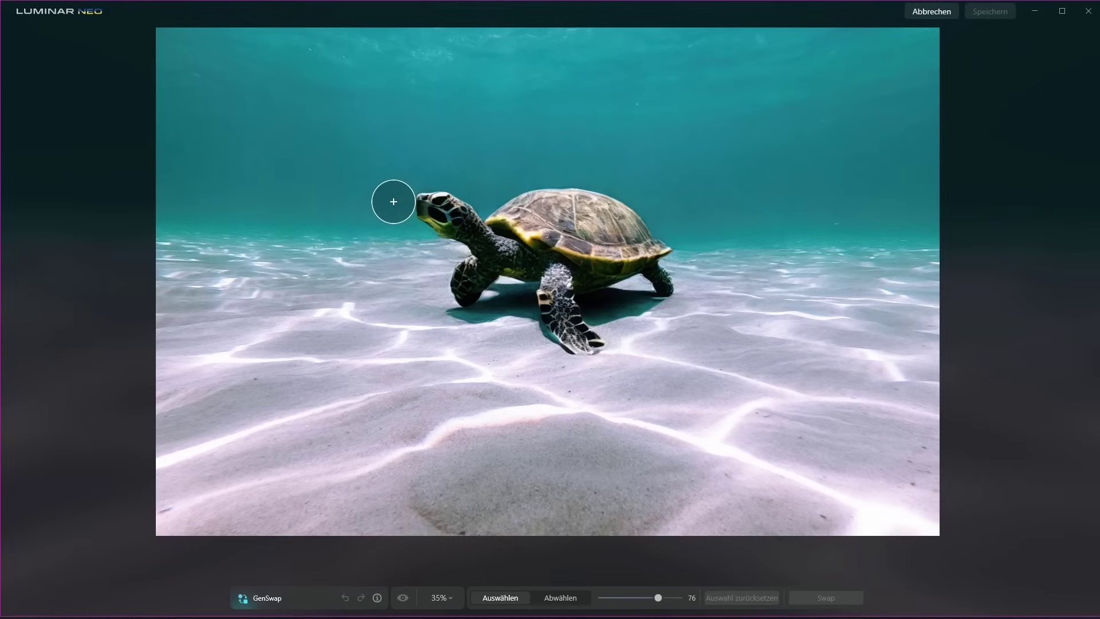
# Mask the turtle, swap it for a 'great white shark with open mouth', then undo
pyautogui.moveTo(395, 199)
pyautogui.mouseDown()
pyautogui.moveTo(739, 187)
pyautogui.moveTo(680, 300)
pyautogui.moveTo(603, 348)
pyautogui.moveTo(509, 336)
pyautogui.moveTo(449, 295)
pyautogui.moveTo(407, 224)
pyautogui.moveTo(659, 212)
pyautogui.moveTo(457, 260)
pyautogui.moveTo(702, 256)
pyautogui.moveTo(490, 292)
pyautogui.moveTo(602, 312)
pyautogui.moveTo(651, 277)
pyautogui.mouseUp()
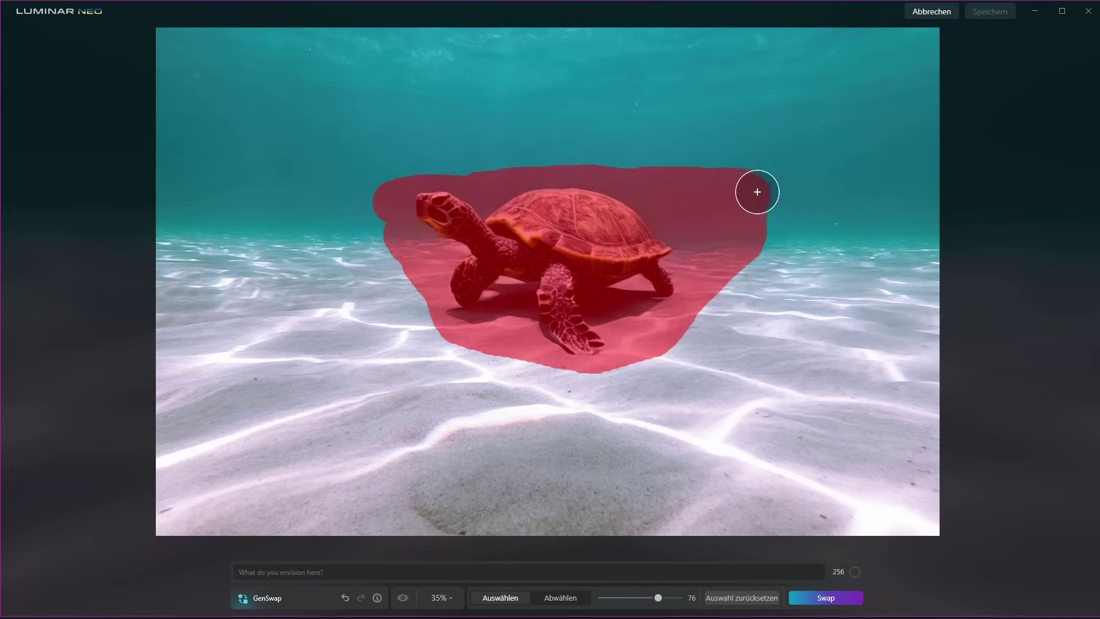
pyautogui.moveTo(756, 189)
pyautogui.mouseDown()
pyautogui.moveTo(849, 193)
pyautogui.moveTo(774, 258)
pyautogui.moveTo(845, 256)
pyautogui.moveTo(664, 337)
pyautogui.moveTo(488, 334)
pyautogui.moveTo(381, 316)
pyautogui.moveTo(373, 243)
pyautogui.moveTo(426, 293)
pyautogui.moveTo(371, 211)
pyautogui.moveTo(359, 294)
pyautogui.moveTo(422, 289)
pyautogui.mouseUp()
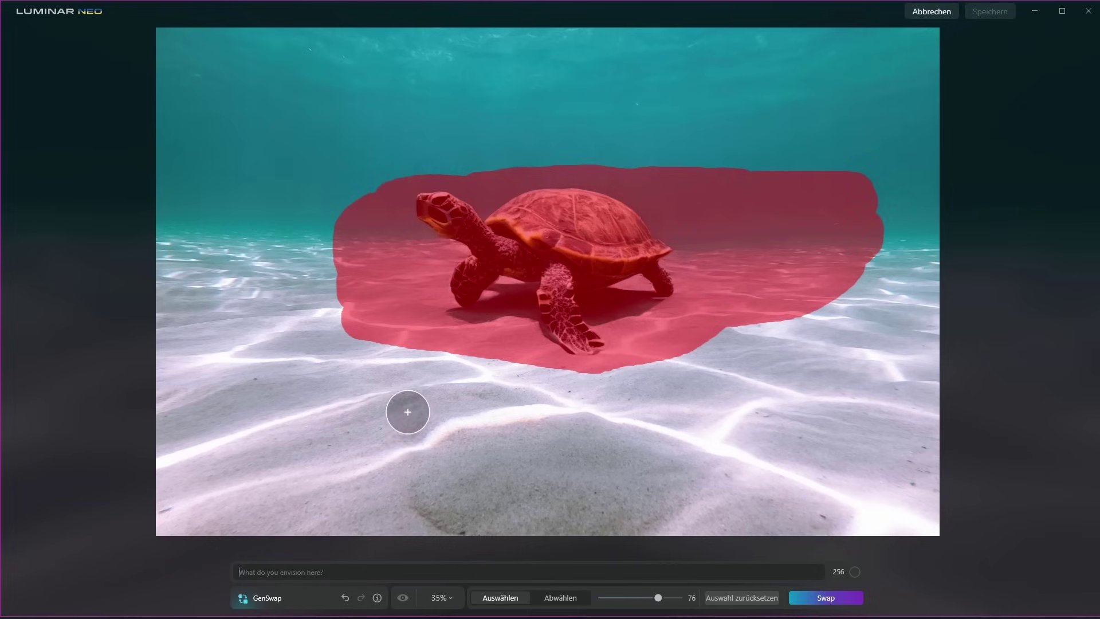
pyautogui.write('great white shark with open mouth')
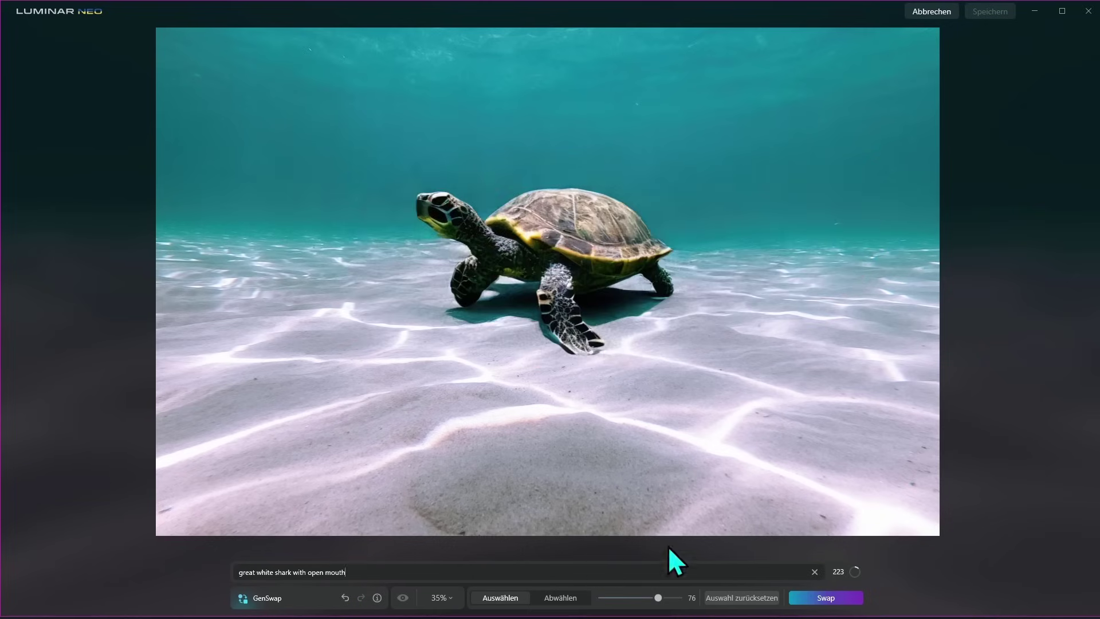
pyautogui.click(827, 597)
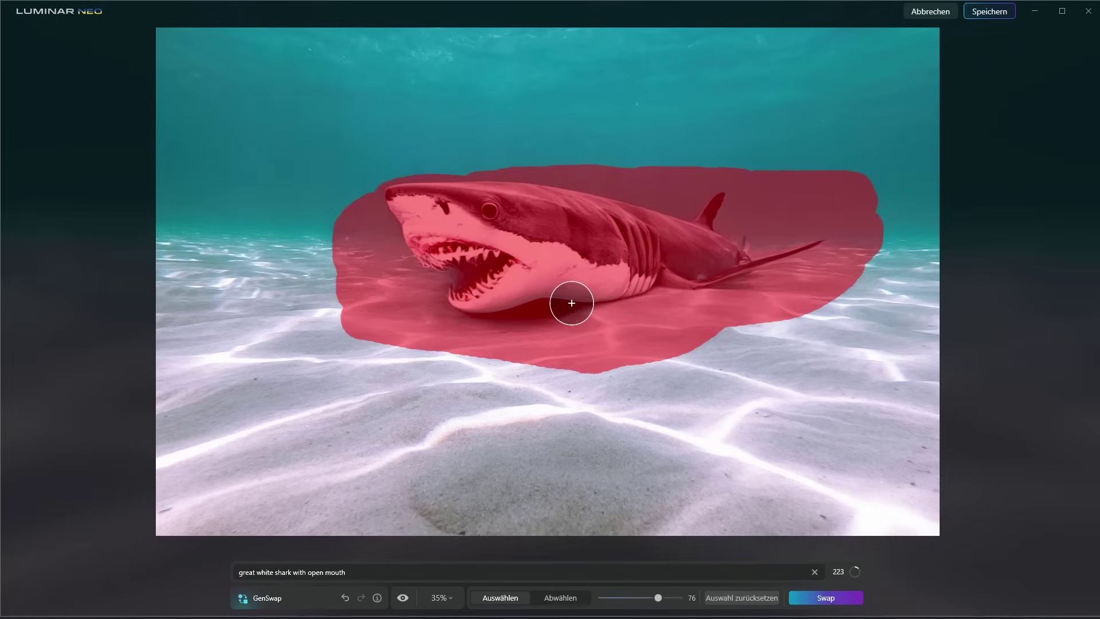
pyautogui.click(345, 597)
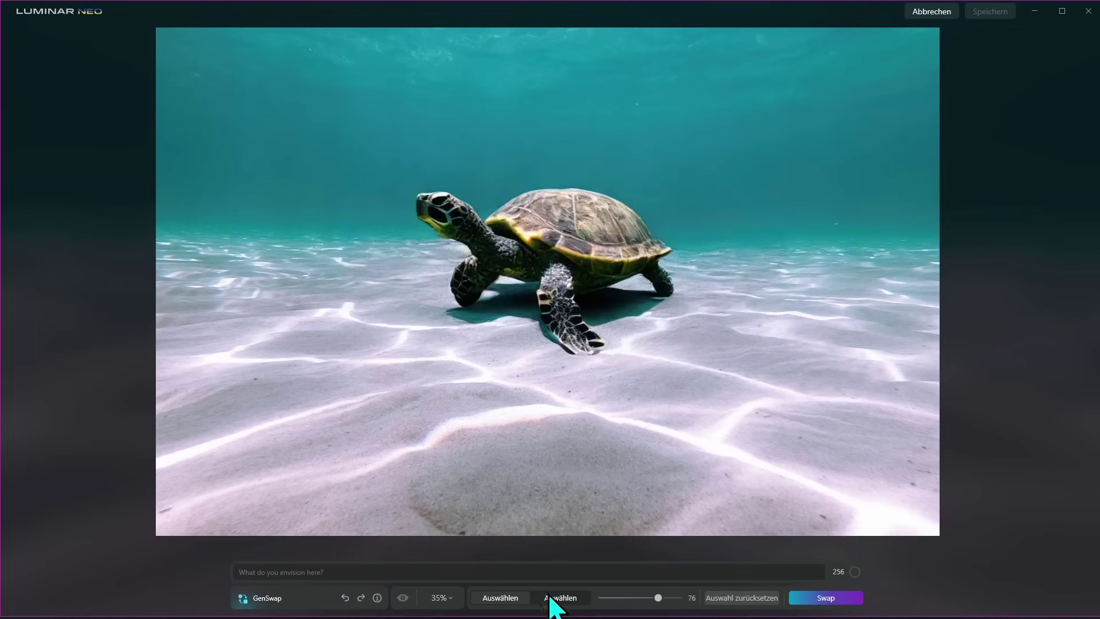
# Clear the mask and repaint the water above the turtle with a size-100 brush
pyautogui.click(748, 597)
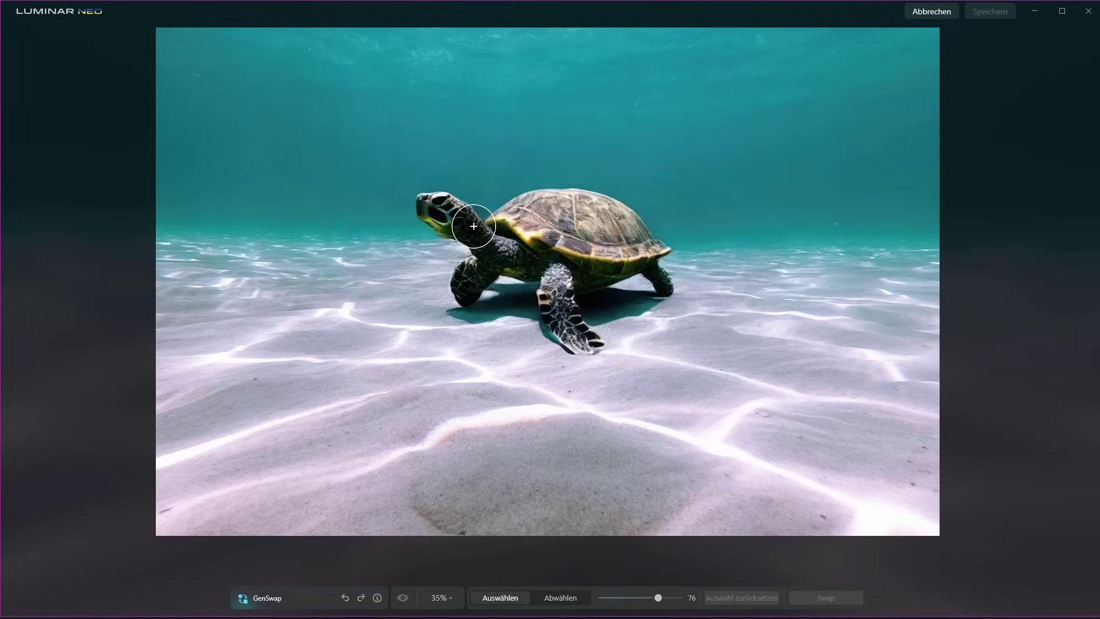
pyautogui.press(']')
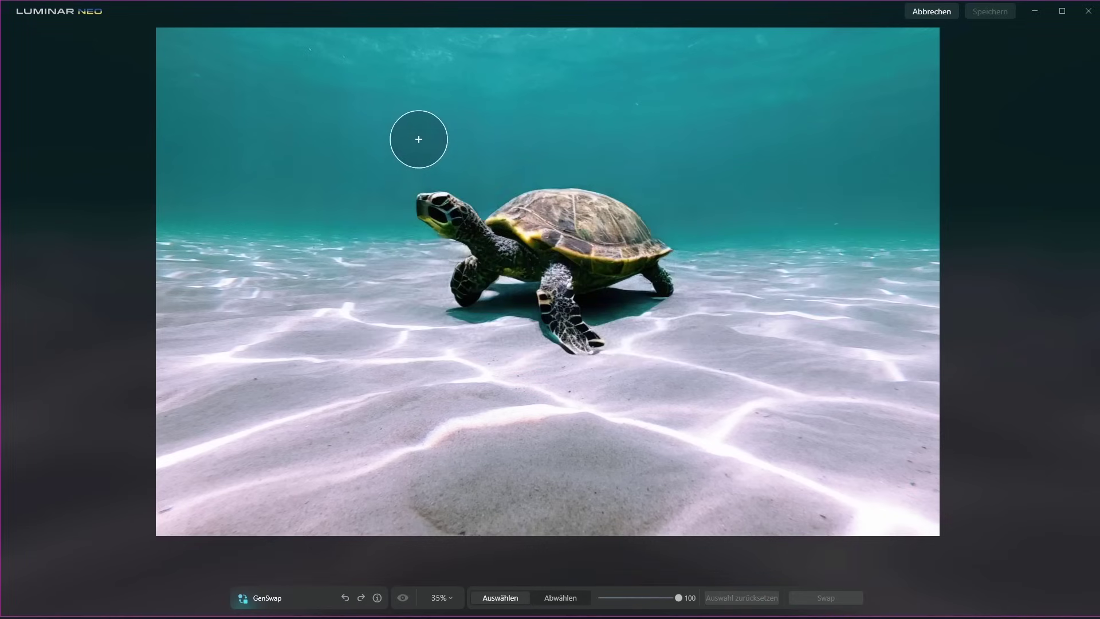
pyautogui.moveTo(421, 136)
pyautogui.mouseDown()
pyautogui.moveTo(854, 132)
pyautogui.moveTo(534, 236)
pyautogui.moveTo(587, 339)
pyautogui.moveTo(644, 299)
pyautogui.moveTo(590, 277)
pyautogui.moveTo(315, 233)
pyautogui.moveTo(373, 153)
pyautogui.moveTo(800, 214)
pyautogui.moveTo(677, 255)
pyautogui.moveTo(881, 256)
pyautogui.mouseUp()
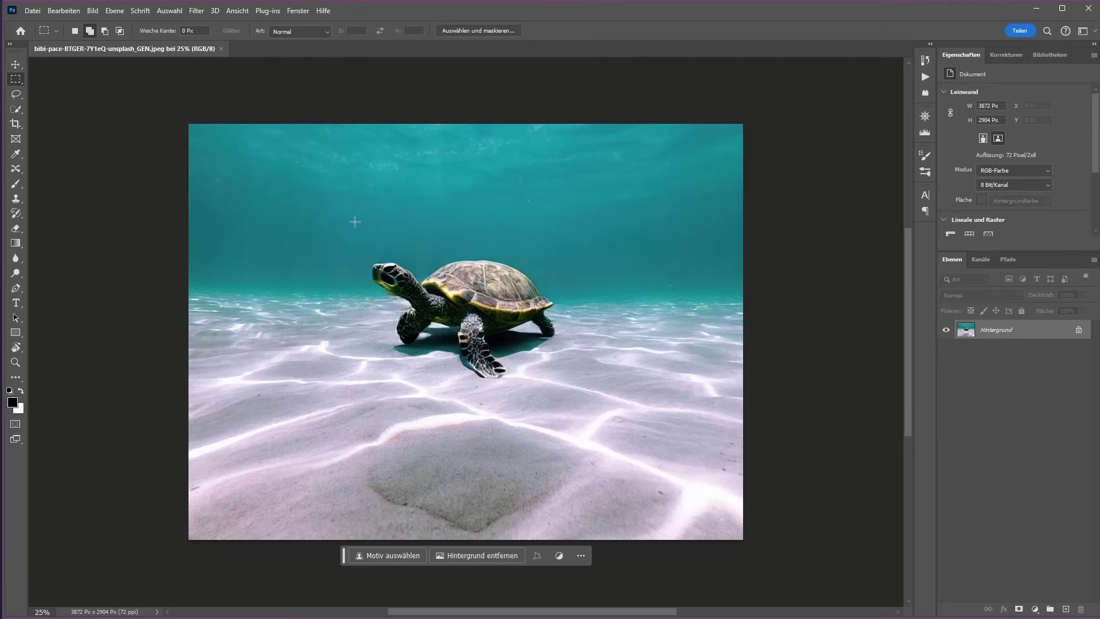
# Marquee the turtle, generate 'great white shark with open mouth', and keep the third variation
pyautogui.moveTo(318, 196); pyautogui.dragTo(703, 380)
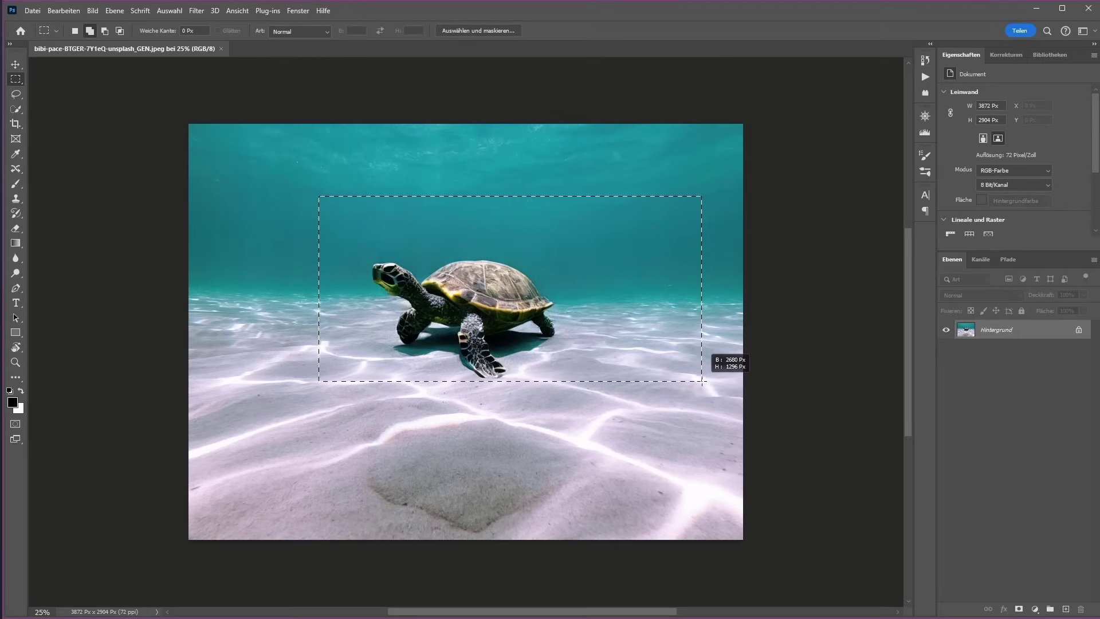
pyautogui.moveTo(703, 380); pyautogui.dragTo(706, 380)
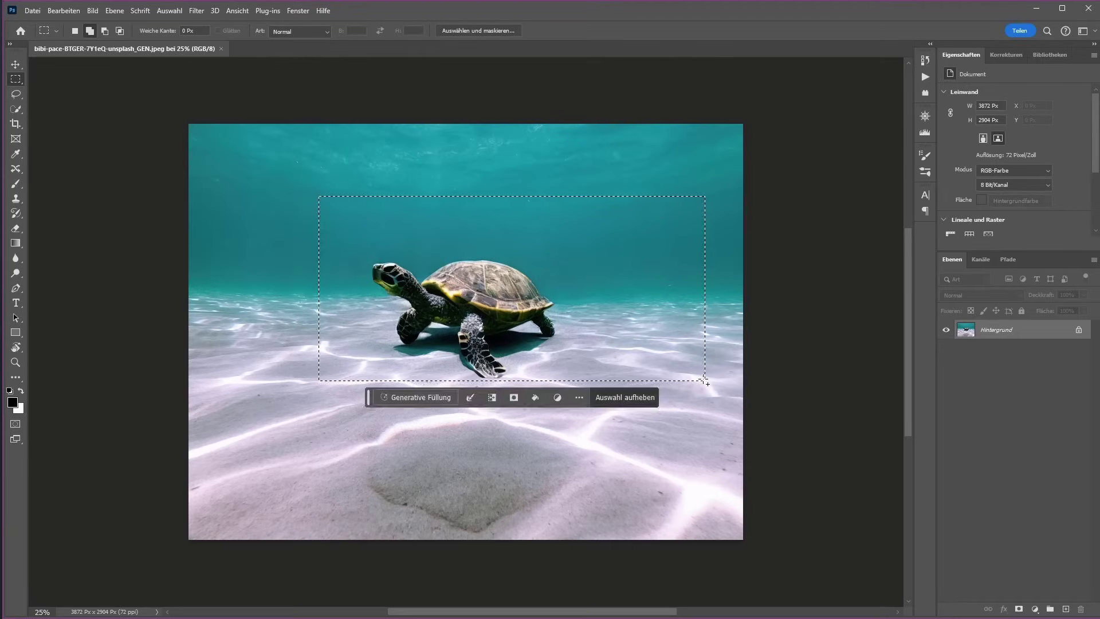
pyautogui.click(418, 397)
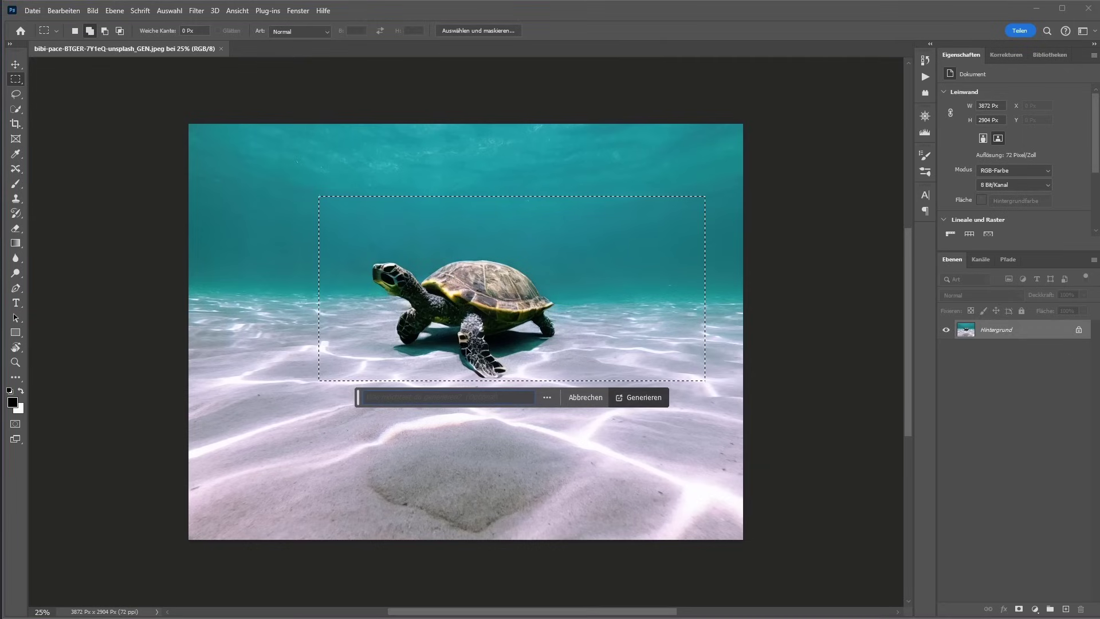
pyautogui.write('great white shark with open mouth')
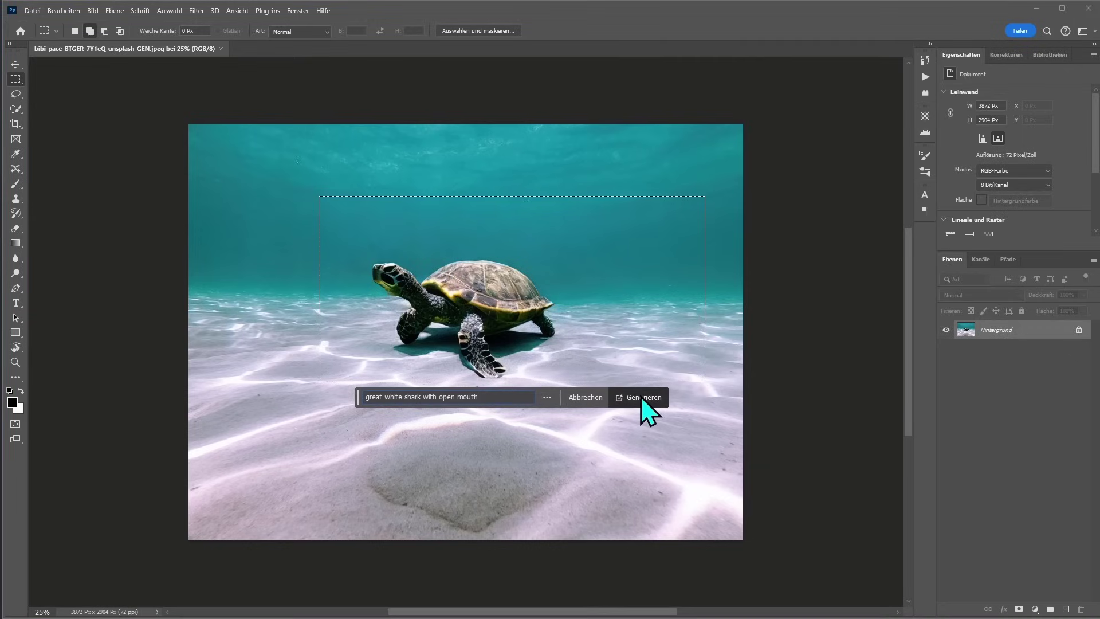
pyautogui.click(640, 396)
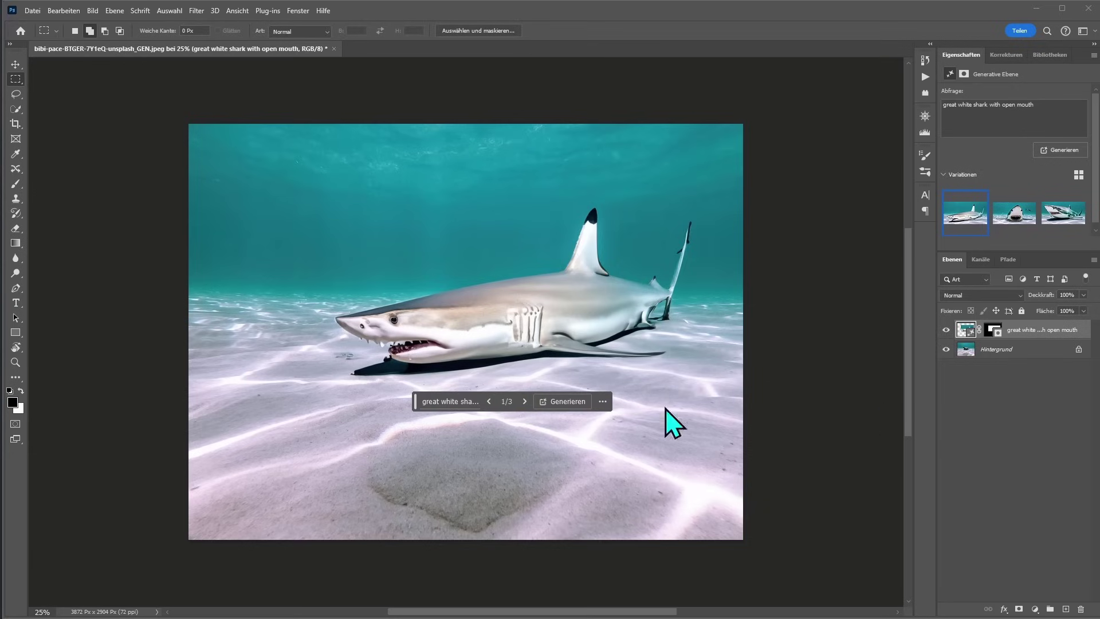
pyautogui.click(524, 402)
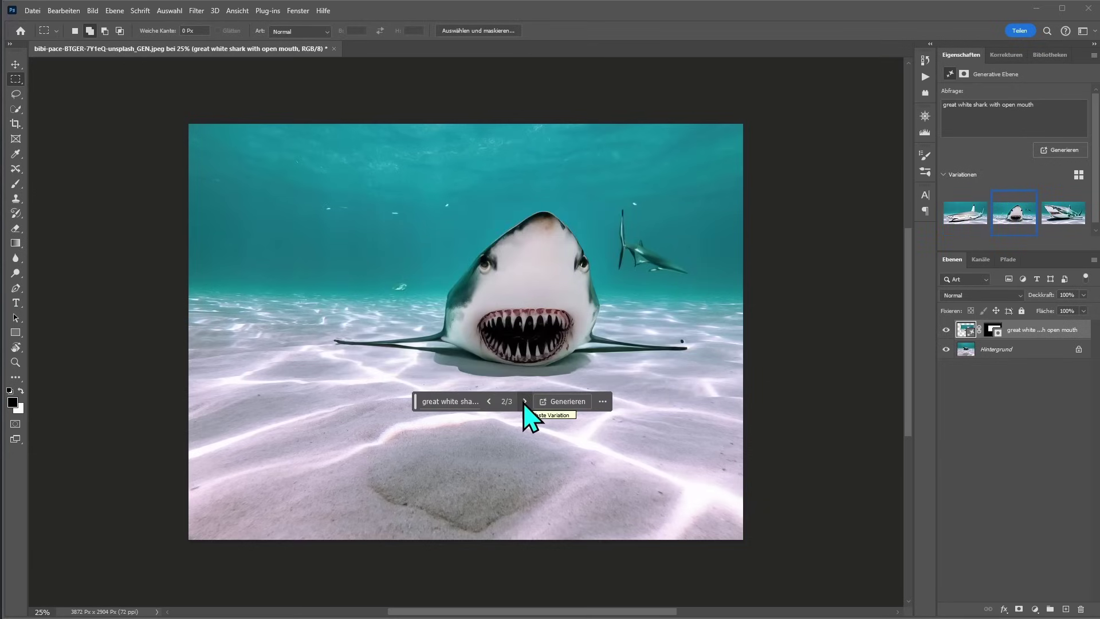
pyautogui.click(524, 402)
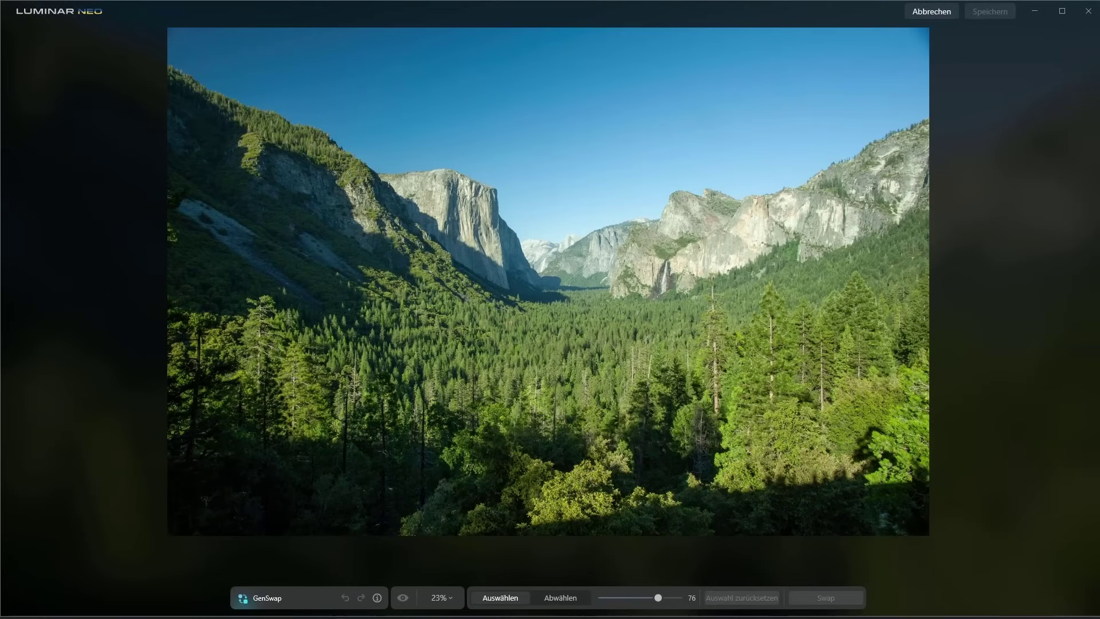
# Mask a patch of valley sky and swap in a 'bald eagle'
pyautogui.click(528, 127)
pyautogui.moveTo(528, 127)
pyautogui.mouseDown()
pyautogui.moveTo(628, 115)
pyautogui.moveTo(668, 125)
pyautogui.moveTo(590, 183)
pyautogui.moveTo(688, 155)
pyautogui.moveTo(525, 165)
pyautogui.moveTo(550, 113)
pyautogui.moveTo(694, 111)
pyautogui.moveTo(683, 162)
pyautogui.moveTo(695, 172)
pyautogui.moveTo(645, 191)
pyautogui.mouseUp()
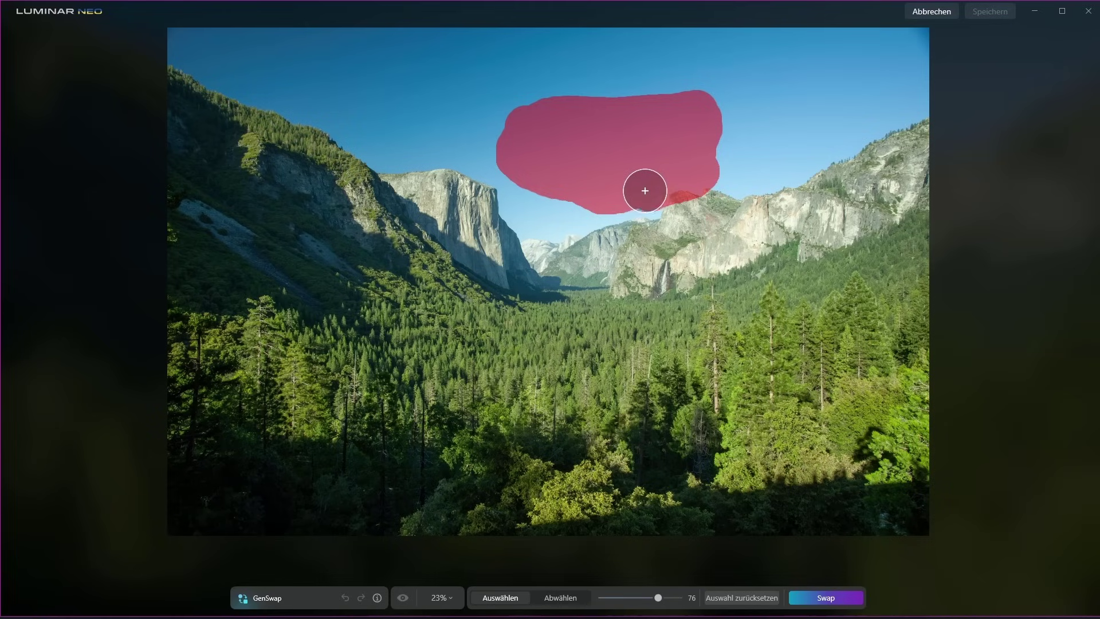
pyautogui.click(537, 178)
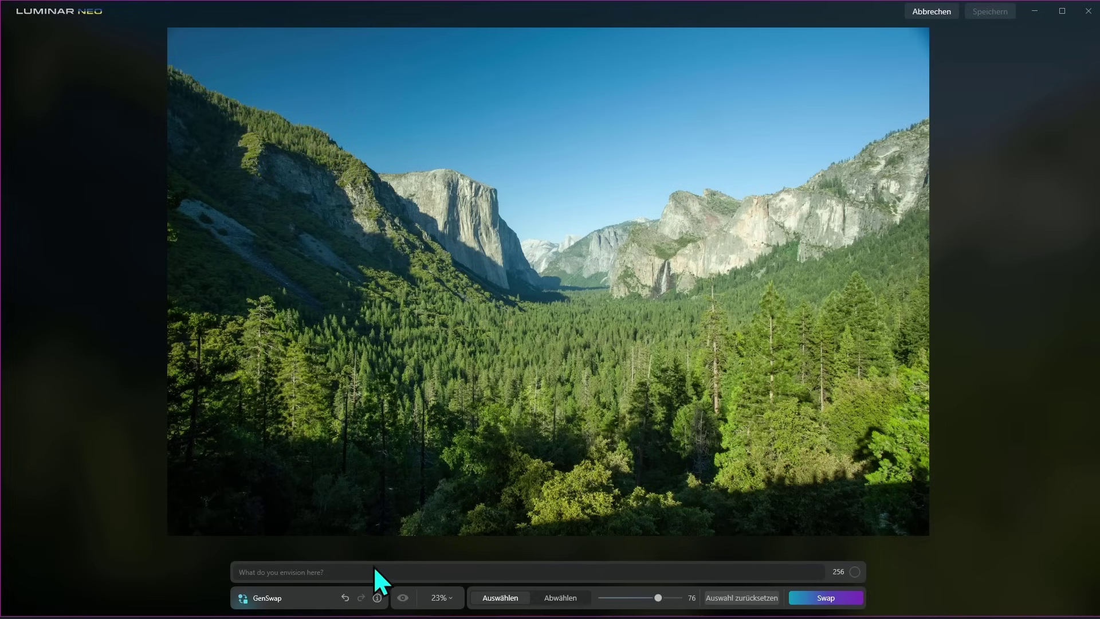
pyautogui.write('bald eagle')
pyautogui.click(824, 597)
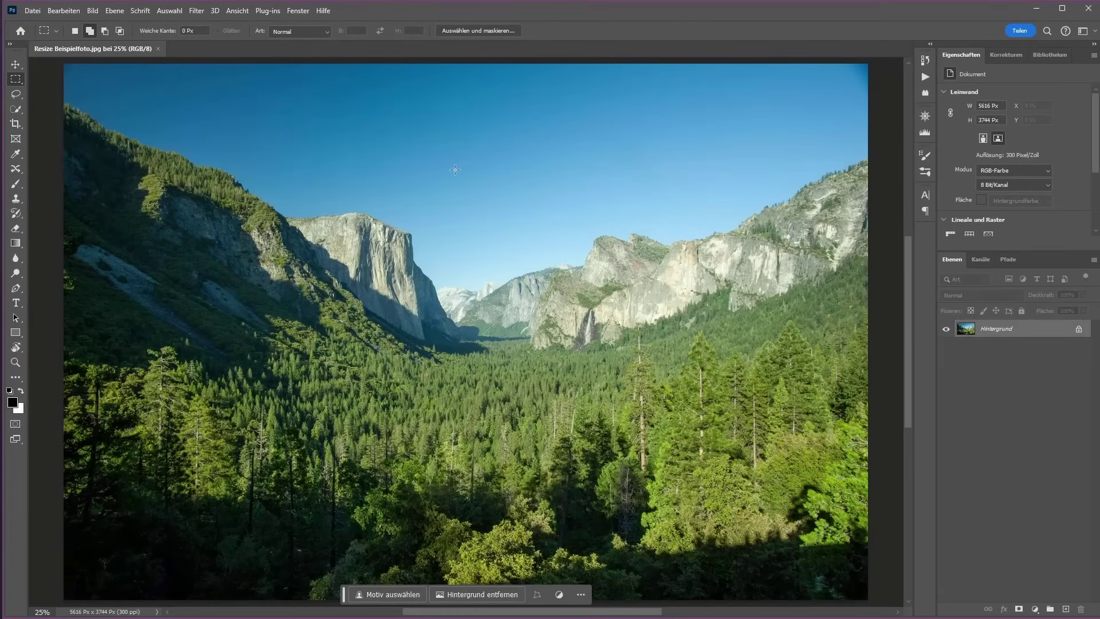
# Select two sky areas above the valley, generate a 'bald eagle', and keep the third variation
pyautogui.moveTo(455, 170); pyautogui.dragTo(619, 244)
pyautogui.moveTo(453, 172)
pyautogui.mouseDown()
pyautogui.moveTo(629, 140)
pyautogui.moveTo(619, 144)
pyautogui.mouseUp()
pyautogui.click(444, 260)
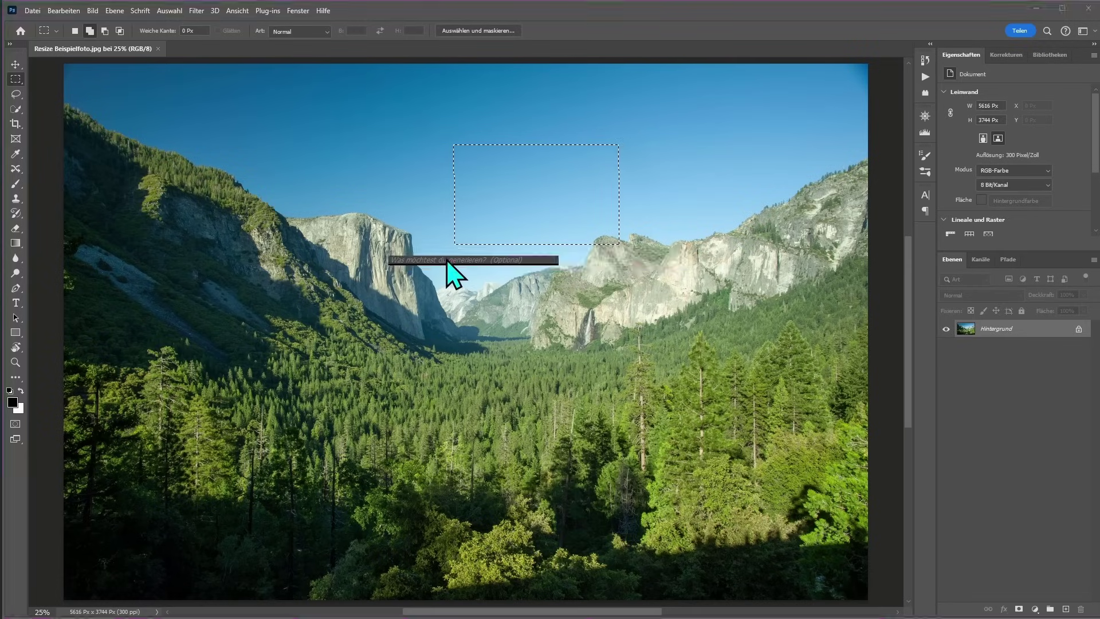
pyautogui.write('bald eagle')
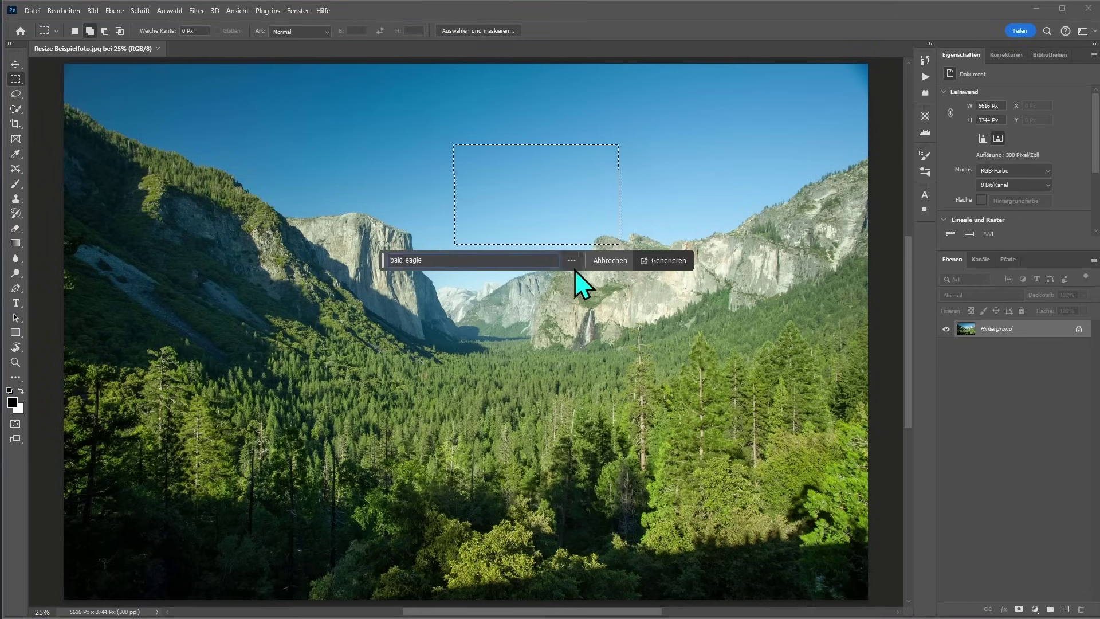
pyautogui.click(664, 260)
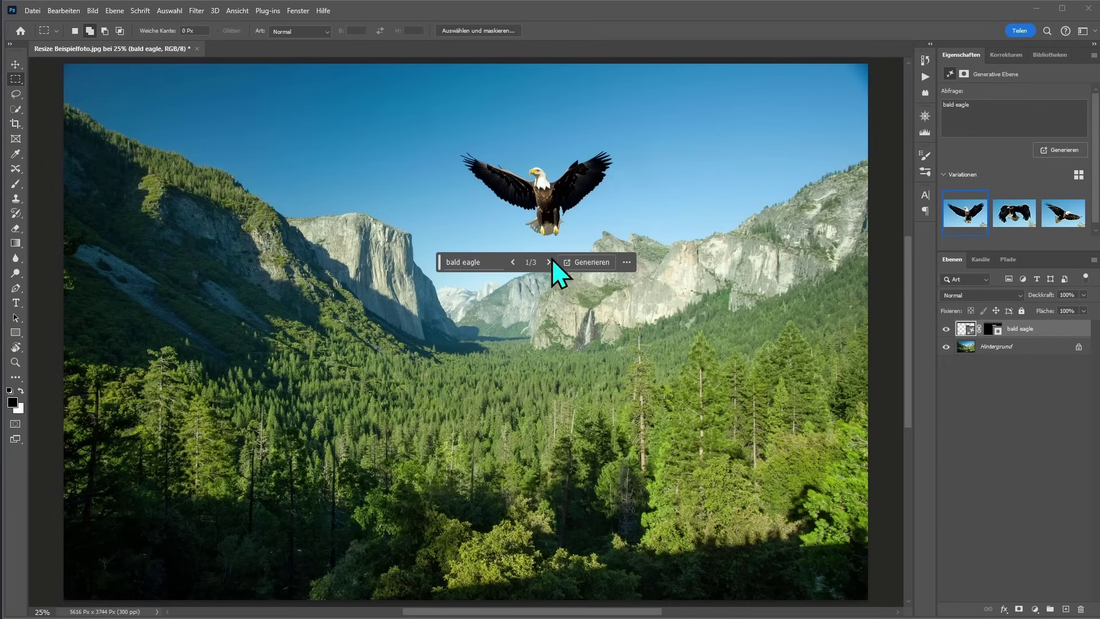
pyautogui.click(549, 263)
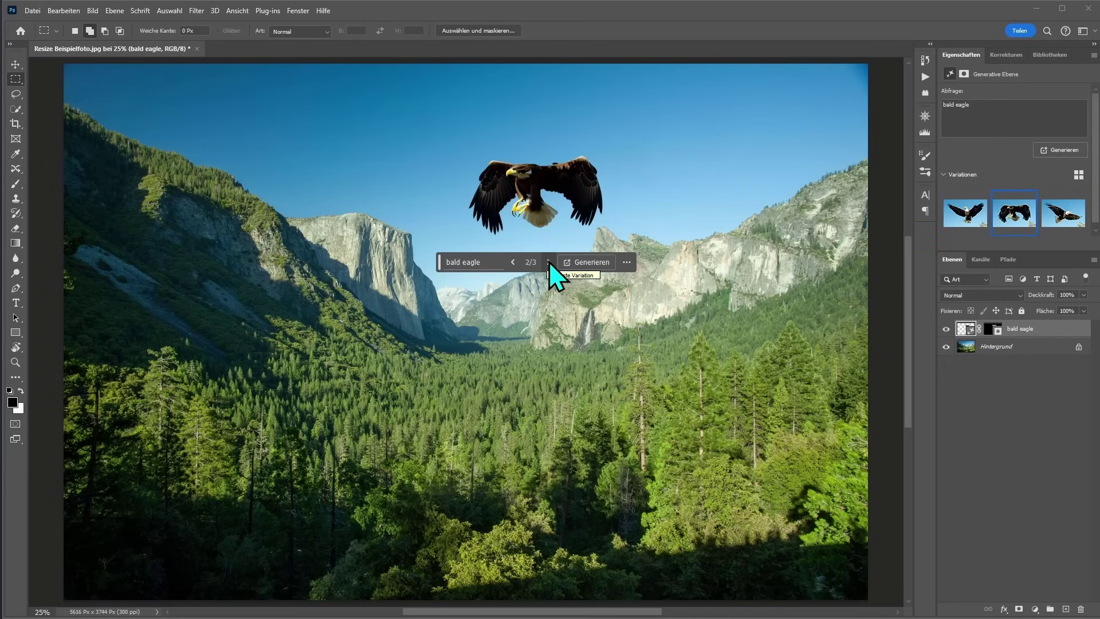
pyautogui.click(550, 262)
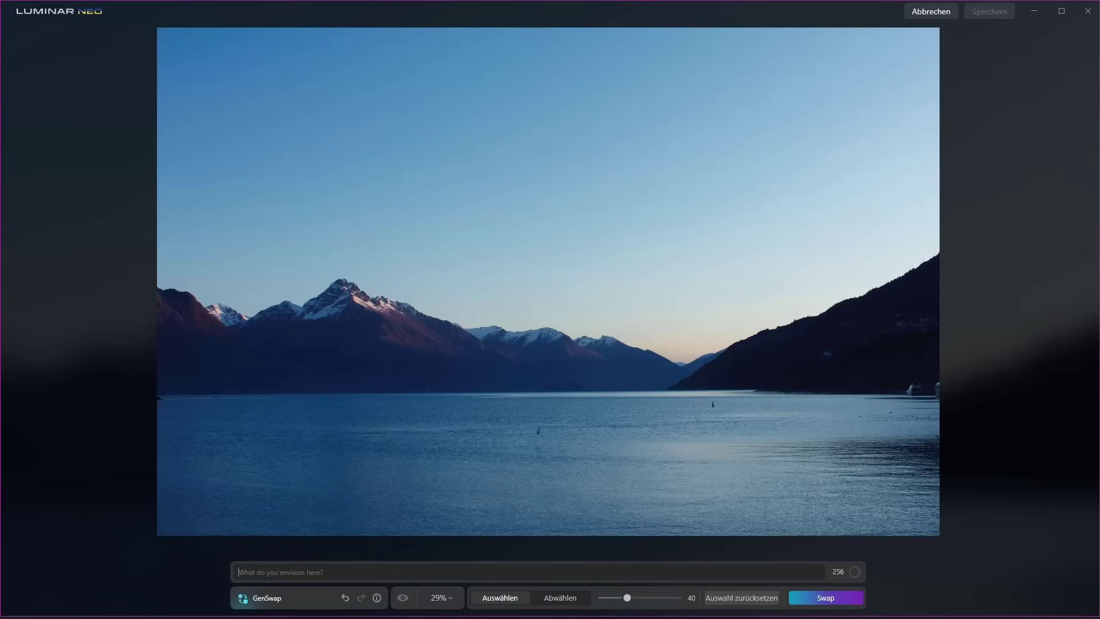
# Auto-select the lake water and swap it with the prompt 'turquoise clear lake', fixing duplicated text
pyautogui.click(844, 473)
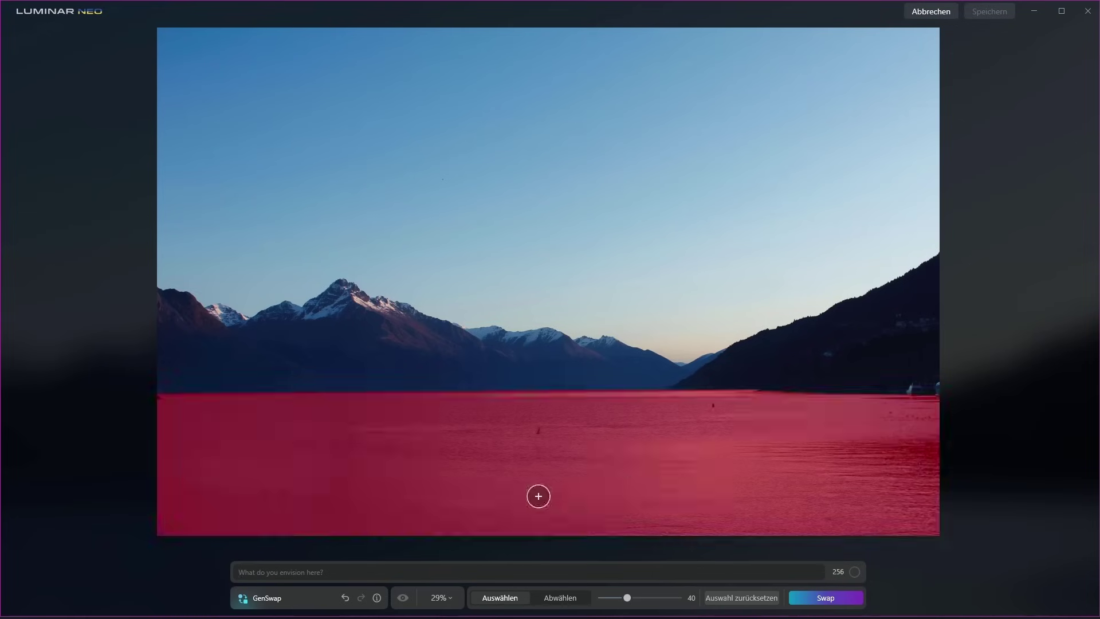
pyautogui.write('turquoise clear laketurquoise clear lake')
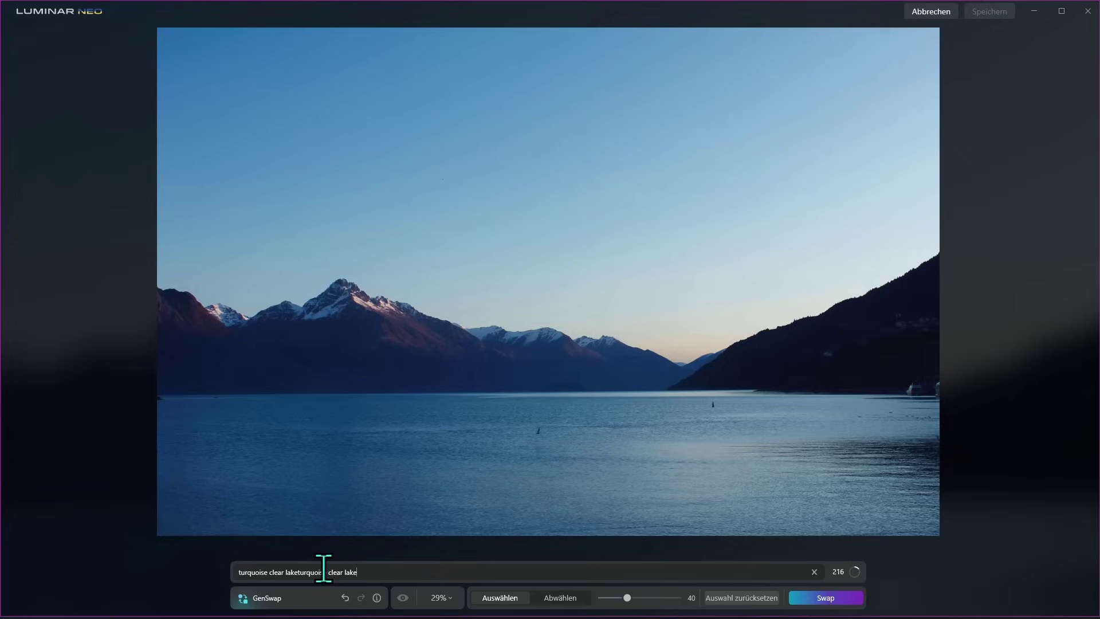
pyautogui.moveTo(369, 572); pyautogui.dragTo(233, 558)
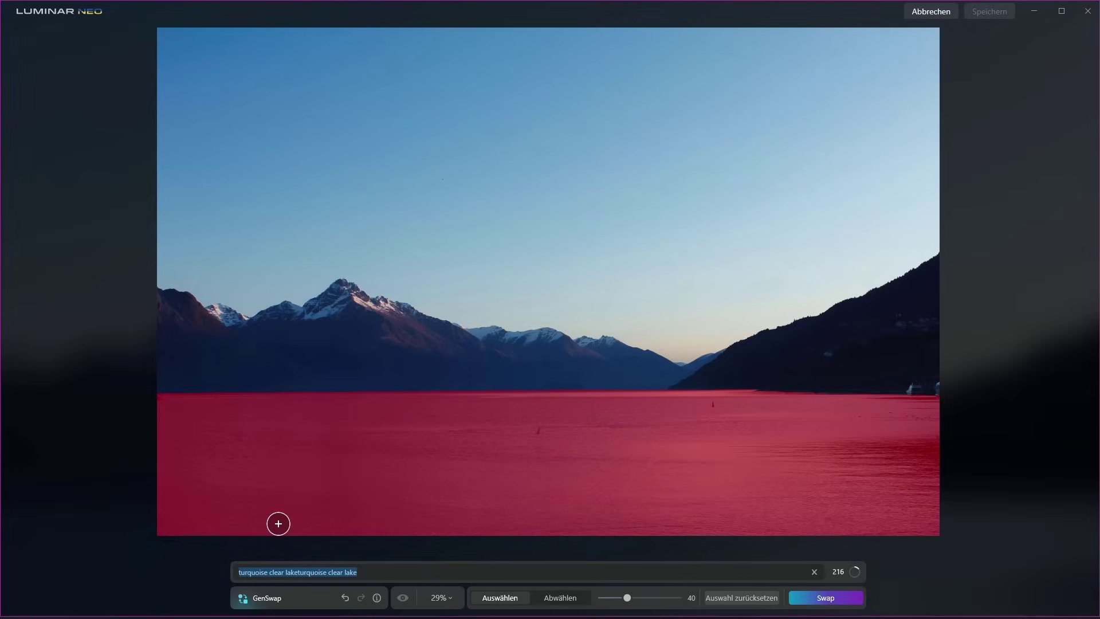
pyautogui.write('turquoise clear lake')
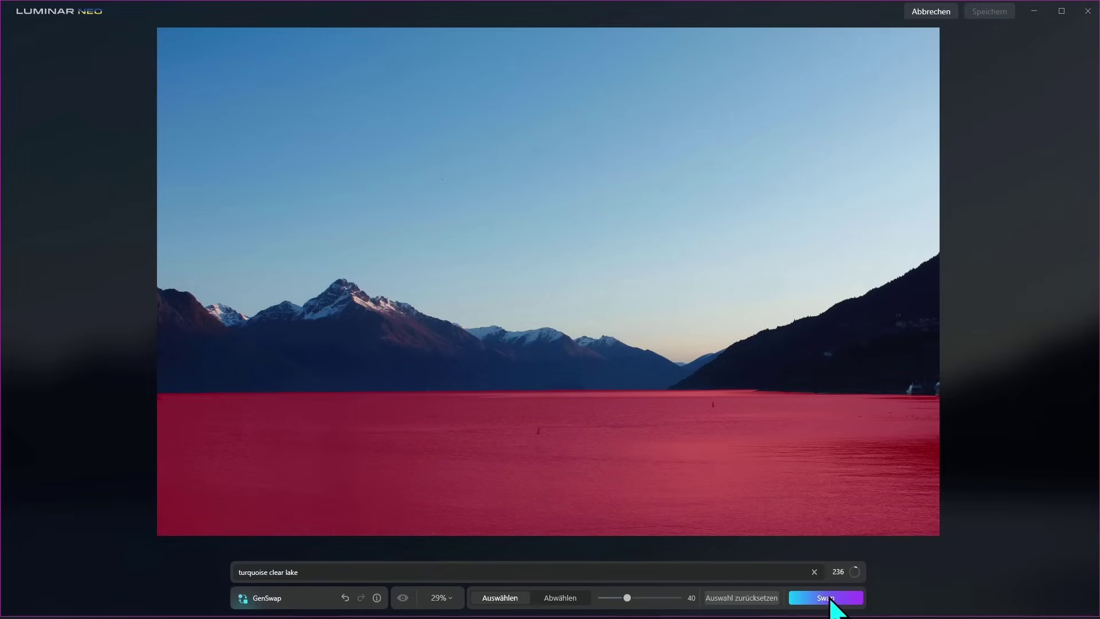
pyautogui.click(839, 599)
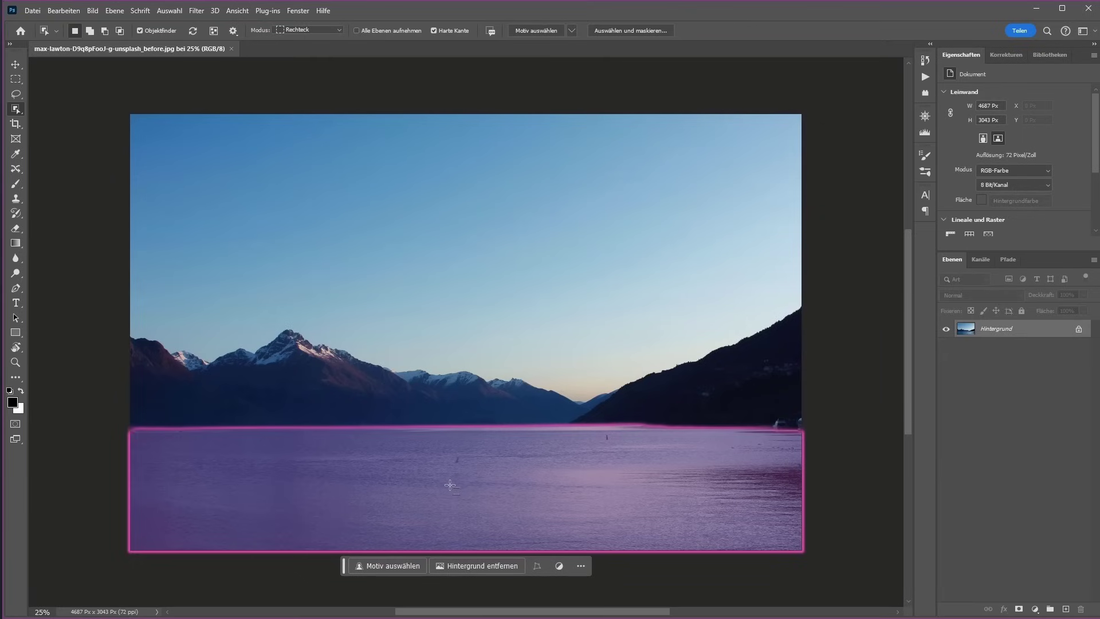
# Select the lake water with Object Selection and generate a 'turquoise clear lake' fill
pyautogui.click(430, 478)
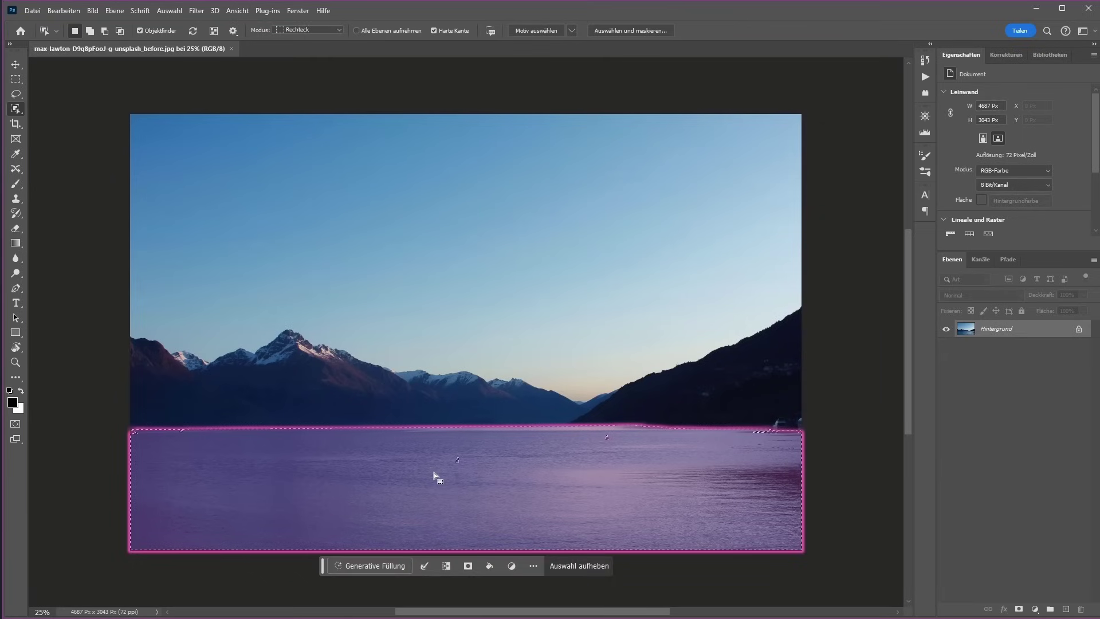
pyautogui.click(376, 565)
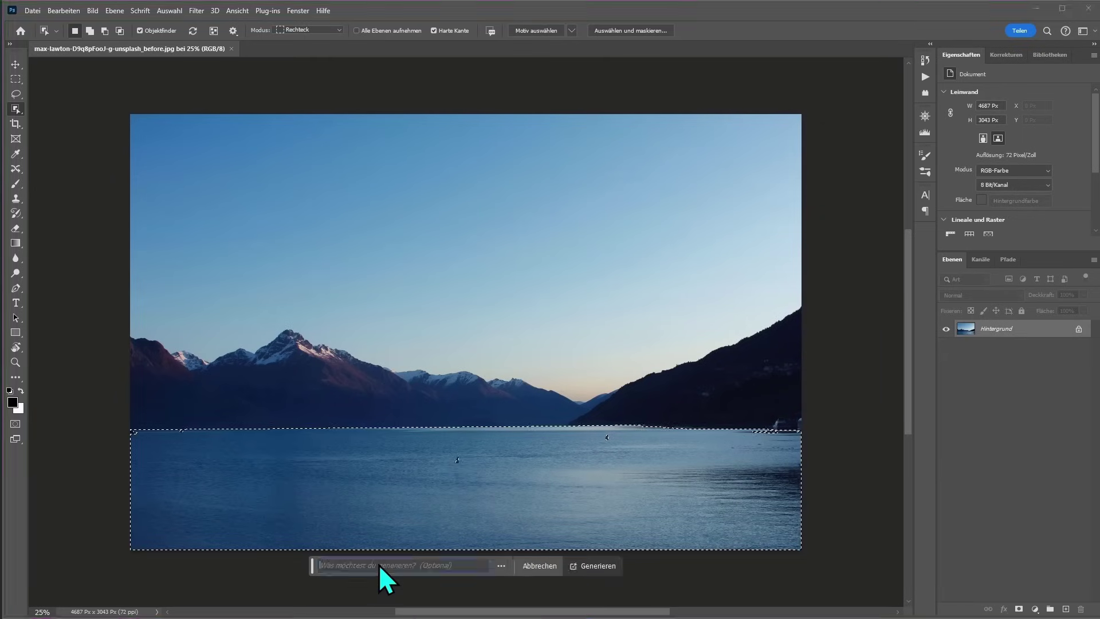
pyautogui.write('turquoise clear lake')
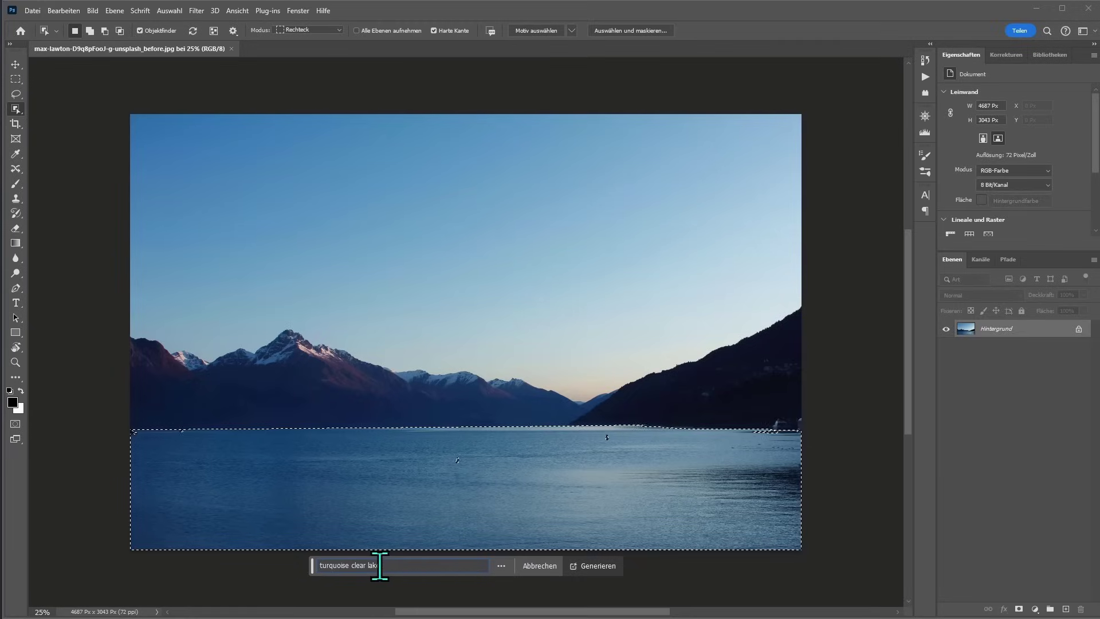
pyautogui.click(589, 565)
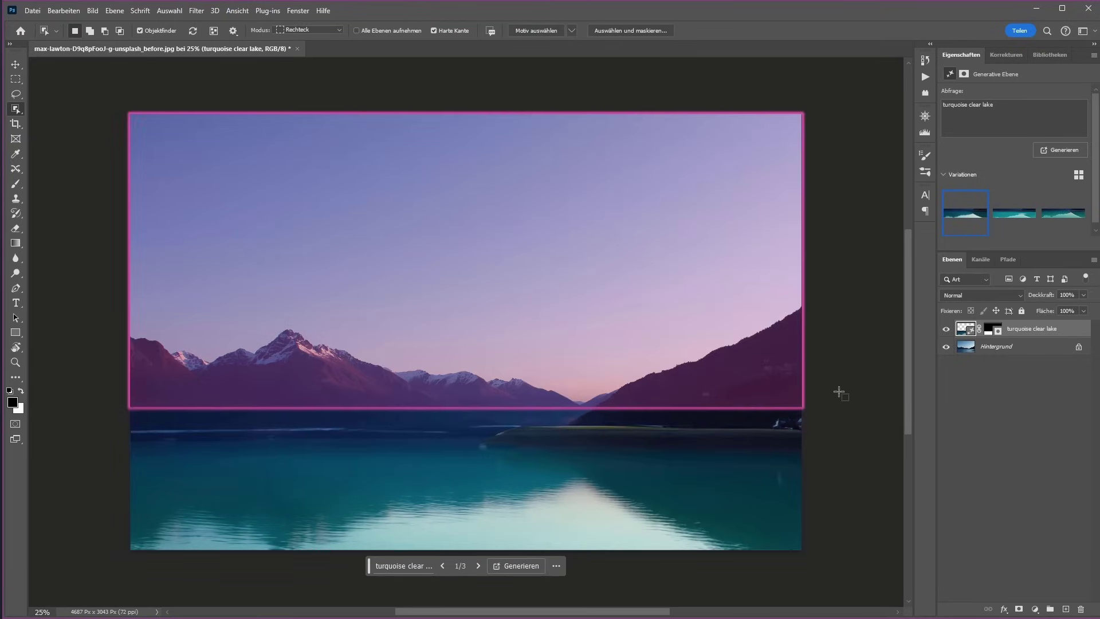
# Compare all three lake variations and return to the first one
pyautogui.click(16, 64)
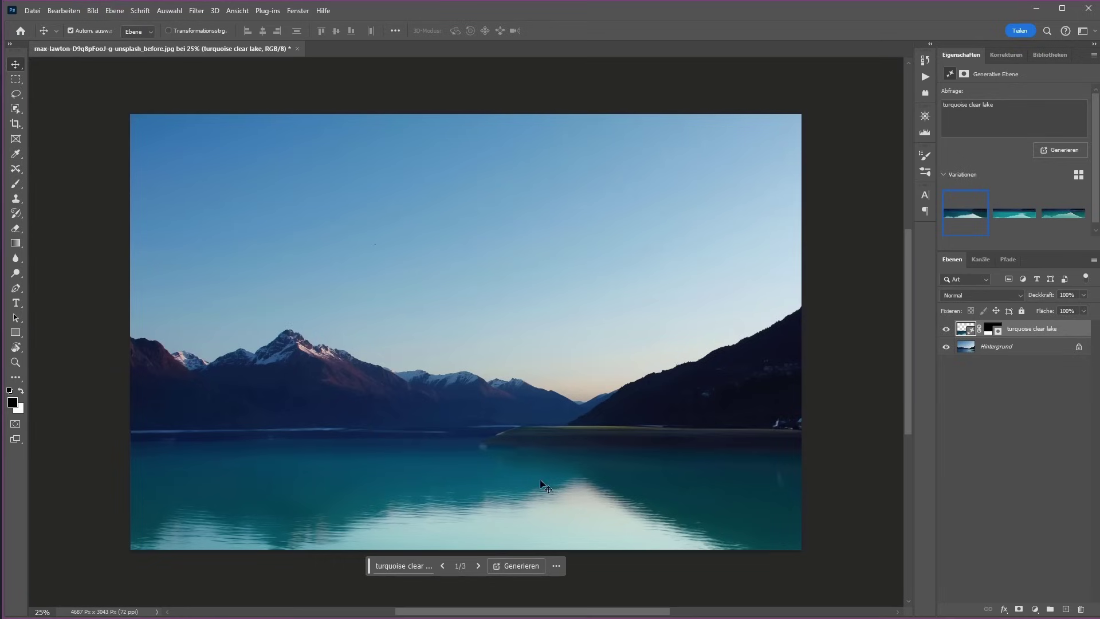
pyautogui.click(478, 565)
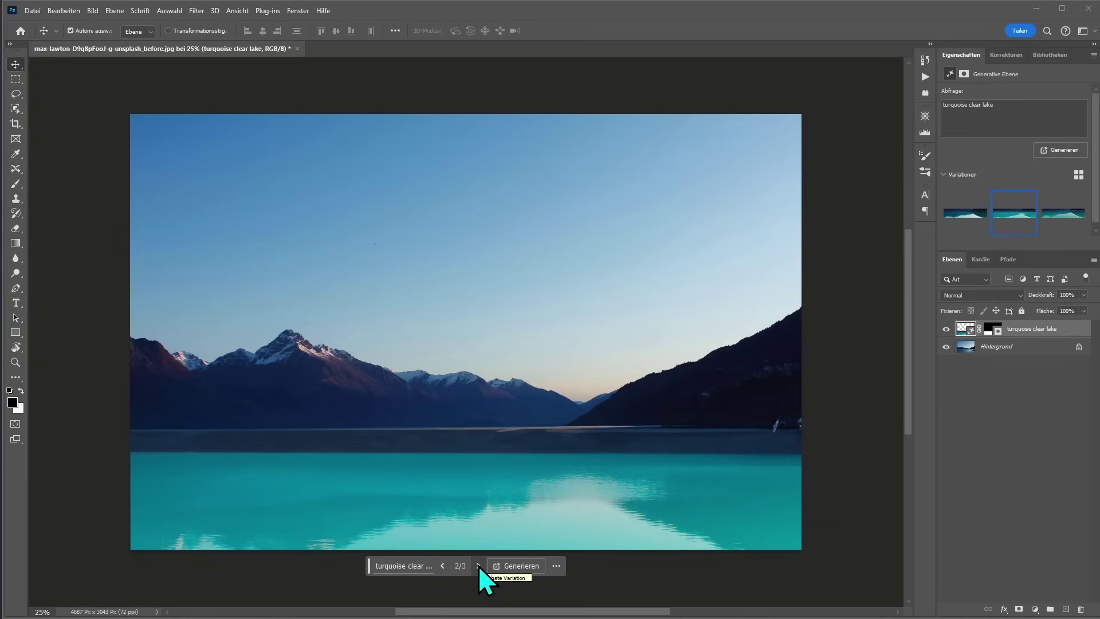
pyautogui.click(479, 567)
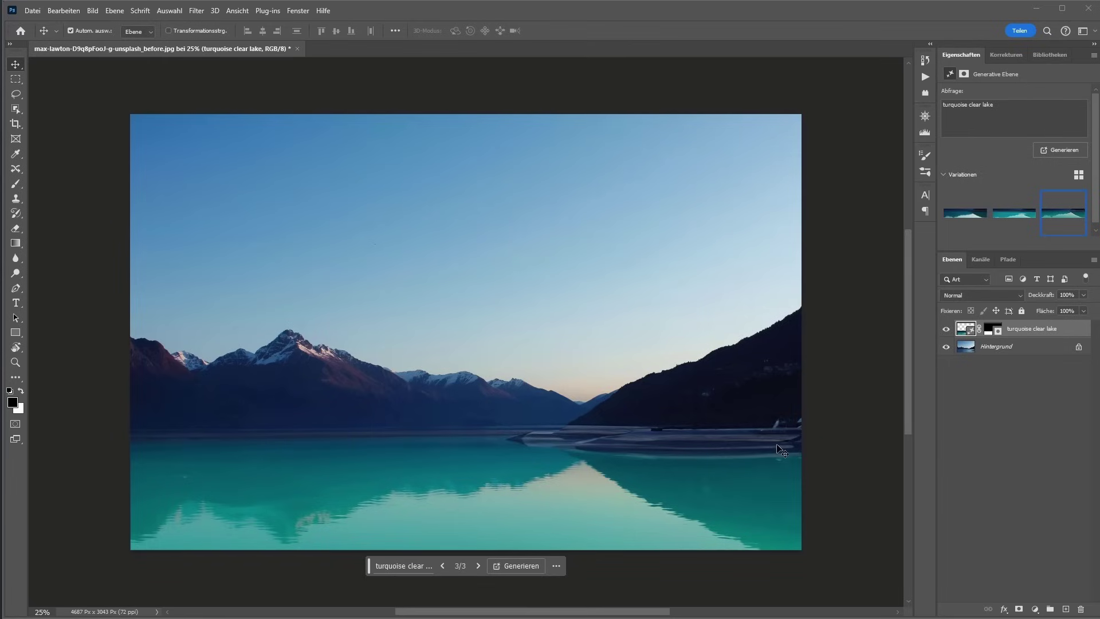
pyautogui.click(442, 566)
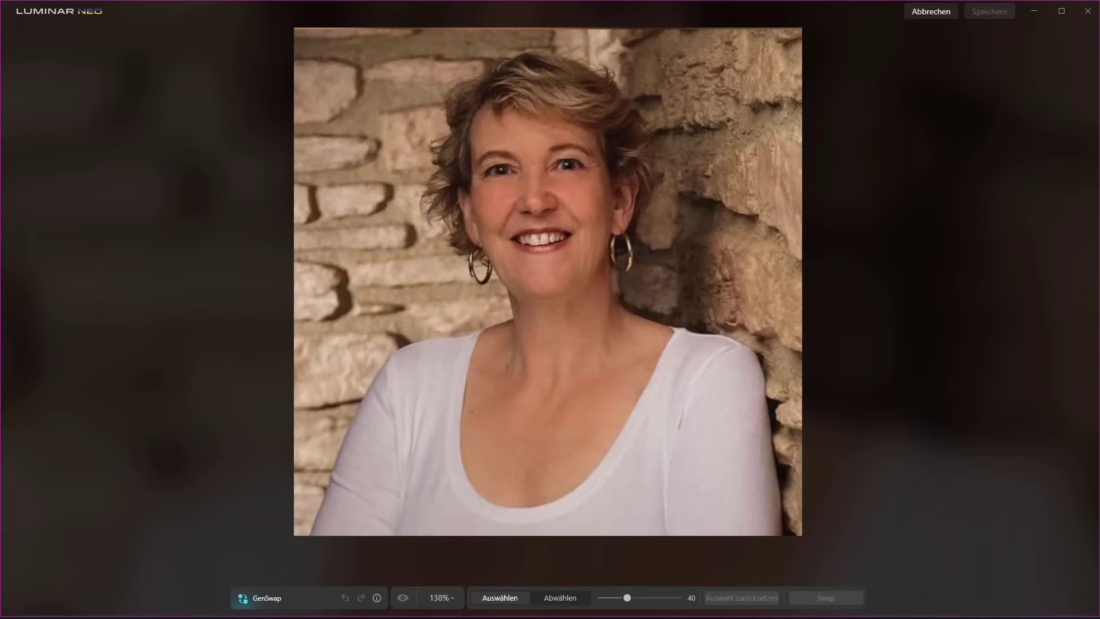
# With a larger brush, mask the stone wall and swap it for 'trees with dense green leaves'
pyautogui.press(']')
pyautogui.press(']')
pyautogui.press(']')
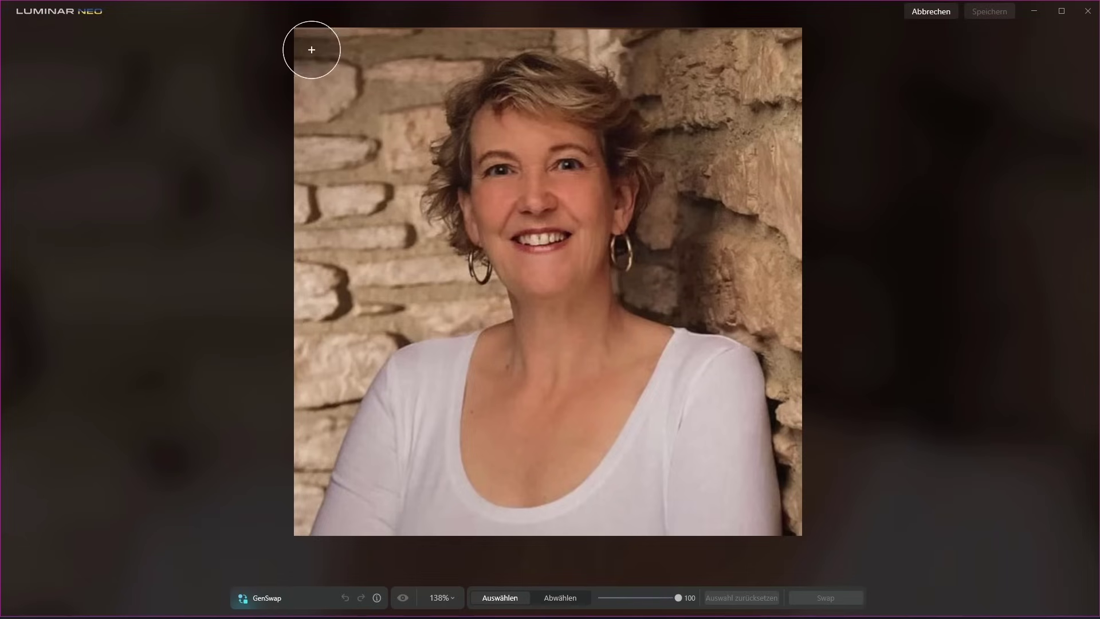
pyautogui.moveTo(311, 50)
pyautogui.mouseDown()
pyautogui.moveTo(315, 226)
pyautogui.moveTo(290, 444)
pyautogui.mouseUp()
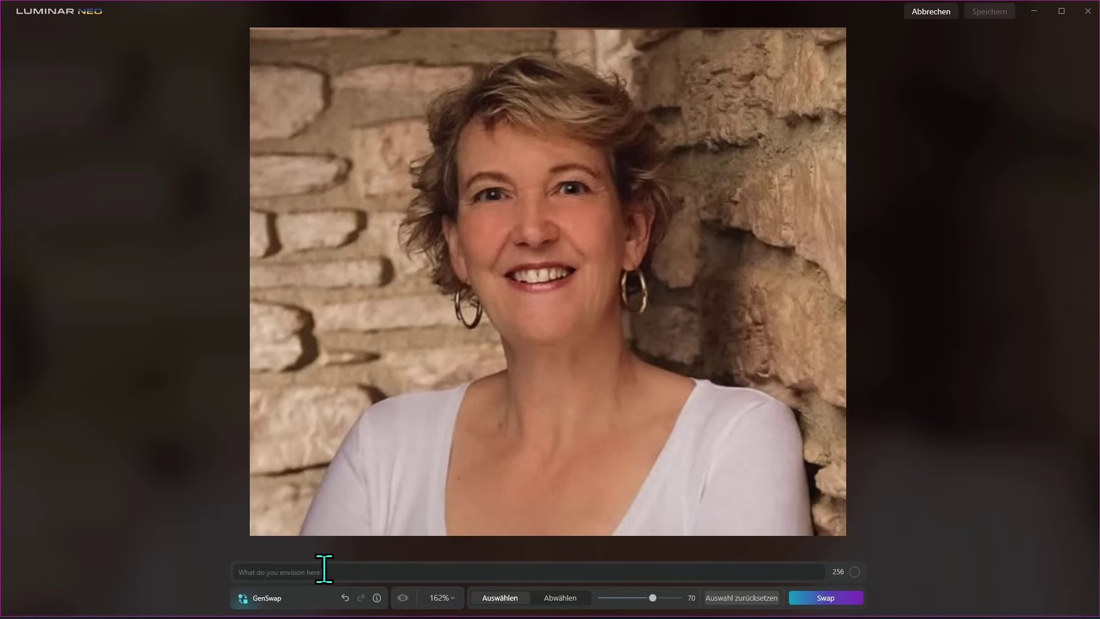
pyautogui.write('trees with dense green leaves')
pyautogui.click(836, 601)
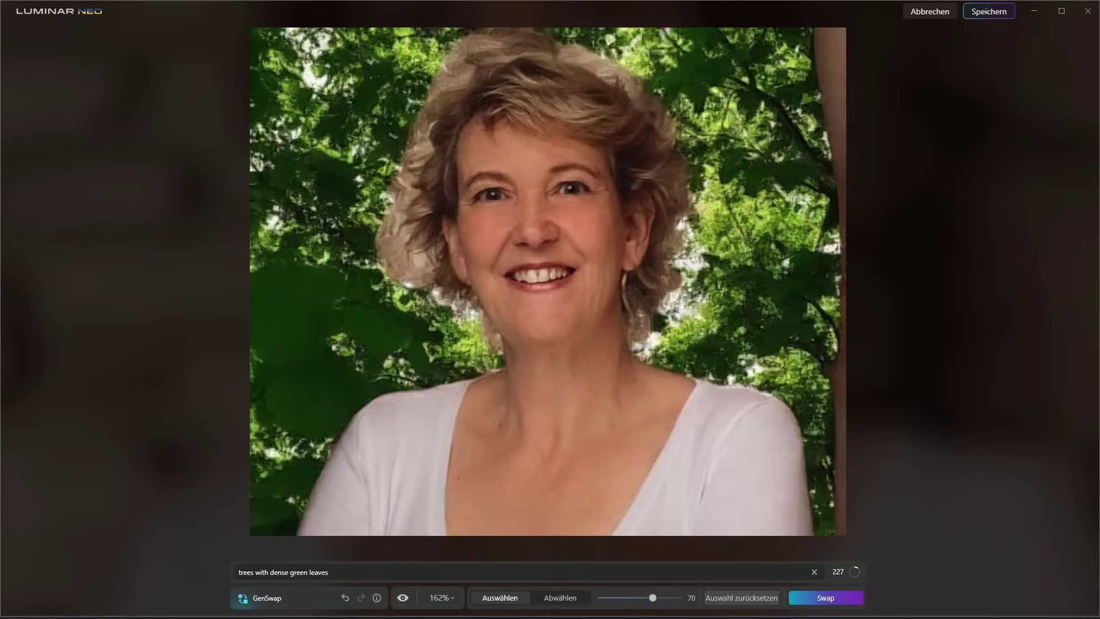
# Undo the selection strokes and the leafy background swap to restore the original stone wall
pyautogui.click(345, 598)
pyautogui.click(345, 598)
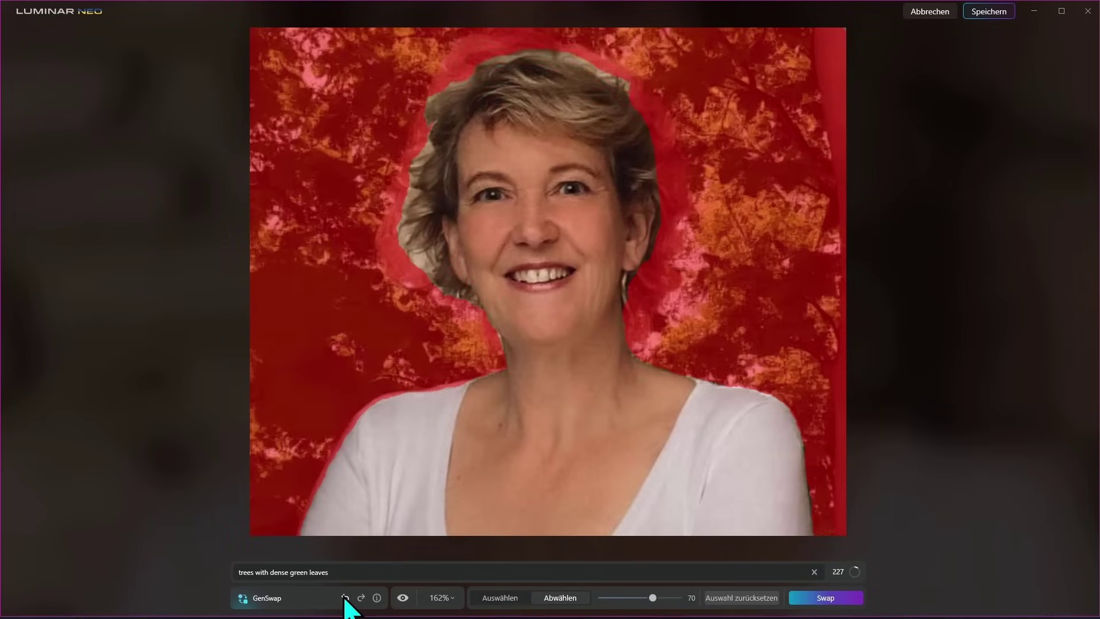
pyautogui.click(345, 598)
pyautogui.click(361, 598)
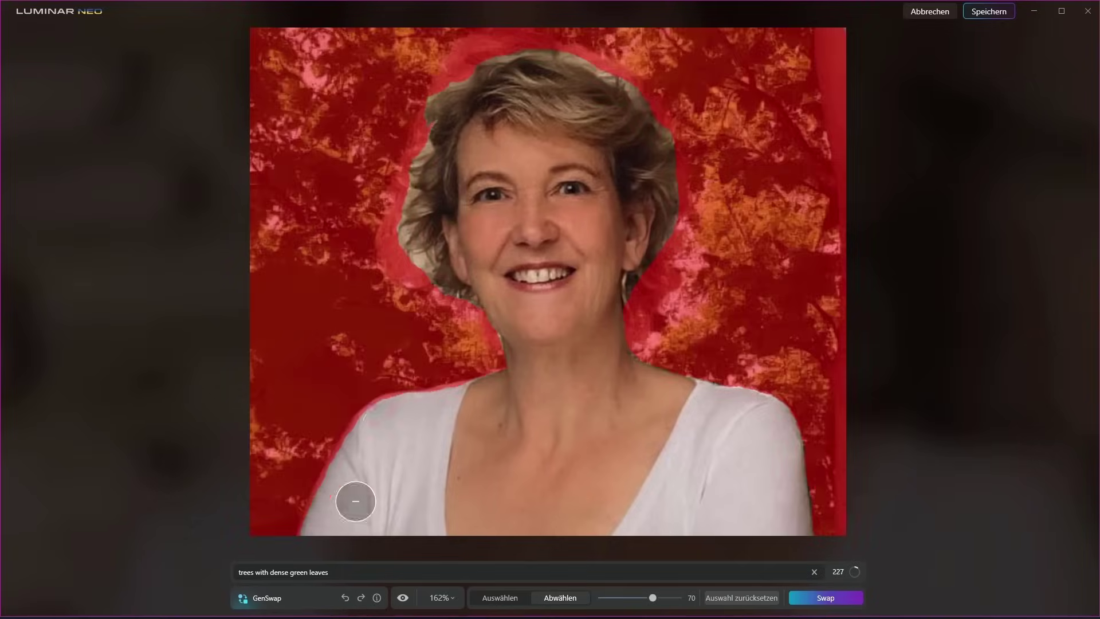
pyautogui.click(345, 597)
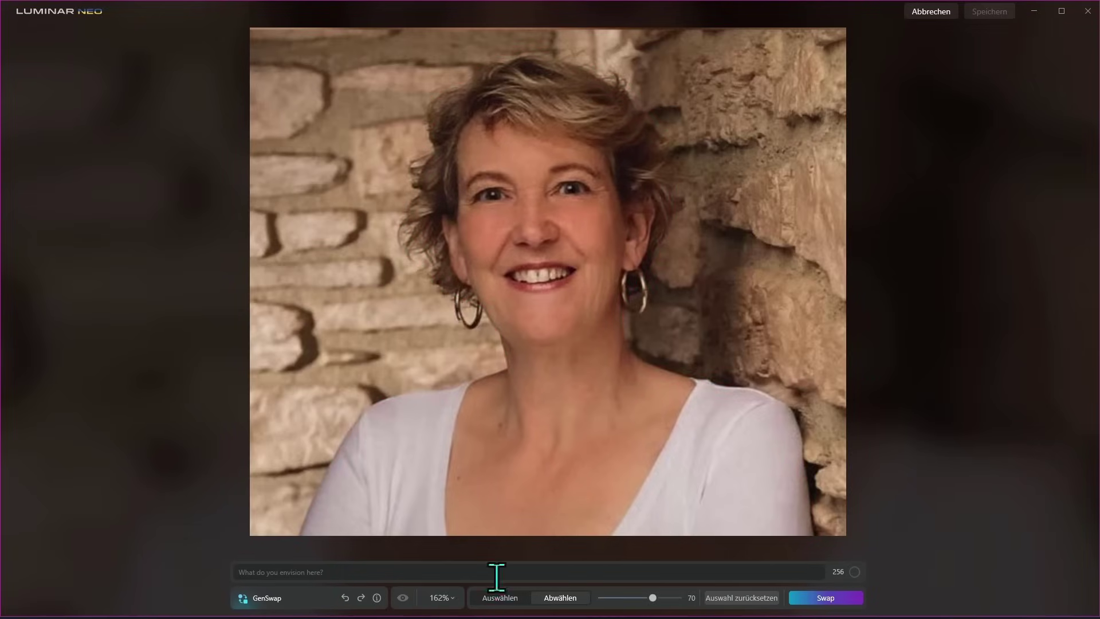
# Add the wall beside the hair to the mask, swap in 'trees with dense green leaves', then clear the mask
pyautogui.click(499, 598)
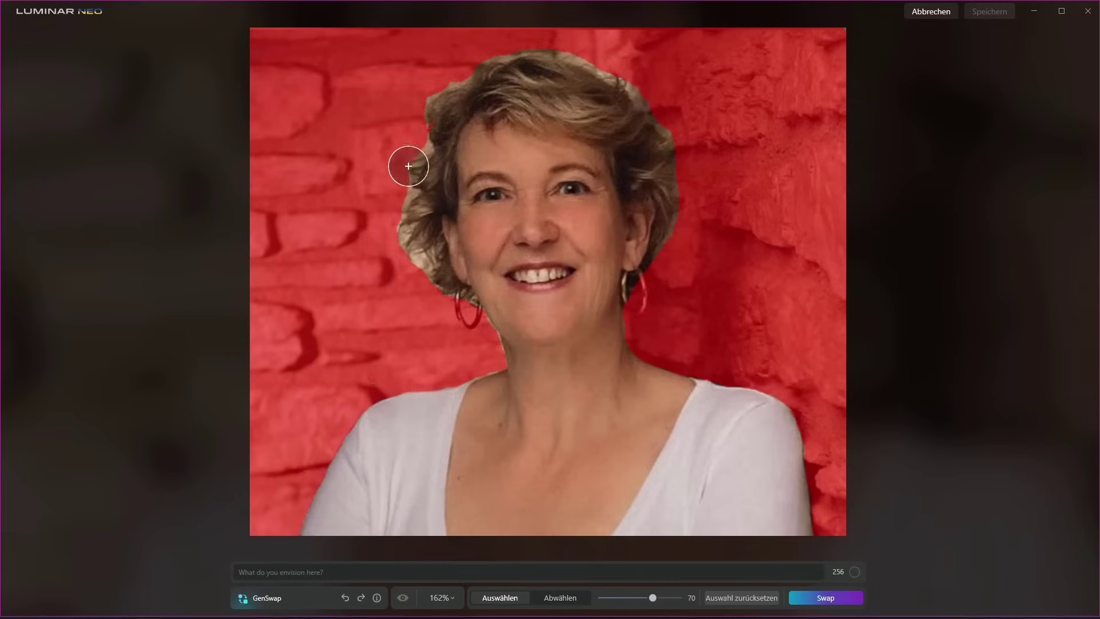
pyautogui.moveTo(407, 164)
pyautogui.mouseDown()
pyautogui.moveTo(408, 203)
pyautogui.moveTo(448, 303)
pyautogui.moveTo(452, 80)
pyautogui.moveTo(493, 46)
pyautogui.moveTo(565, 49)
pyautogui.moveTo(619, 81)
pyautogui.moveTo(658, 122)
pyautogui.moveTo(680, 187)
pyautogui.moveTo(678, 238)
pyautogui.moveTo(663, 278)
pyautogui.moveTo(644, 290)
pyautogui.moveTo(680, 272)
pyautogui.mouseUp()
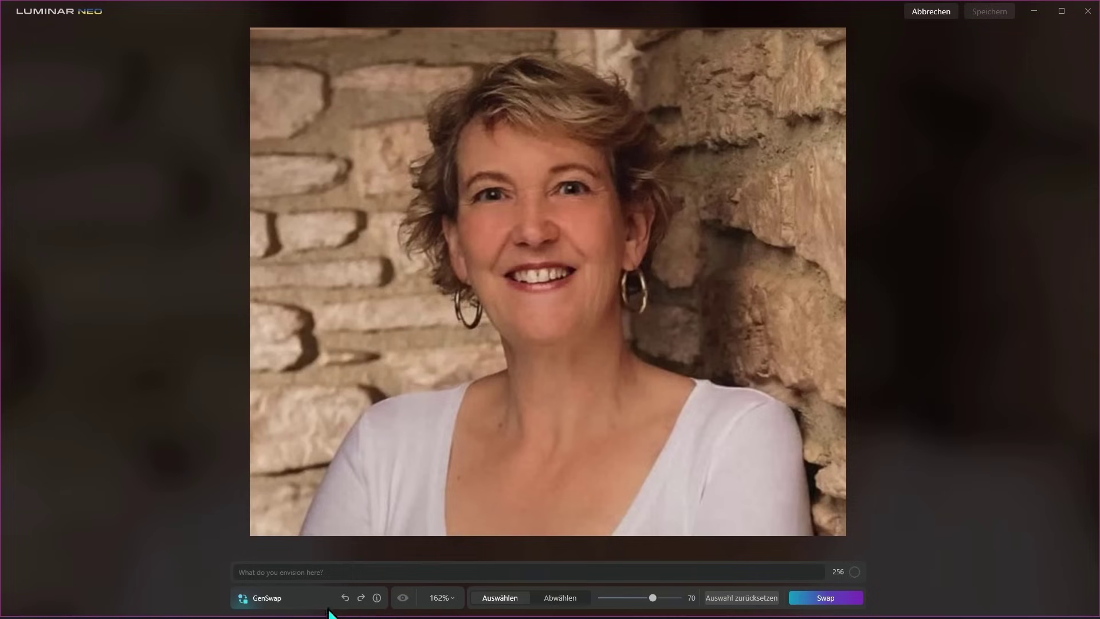
pyautogui.click(336, 573)
pyautogui.write('trees with dense green leaves')
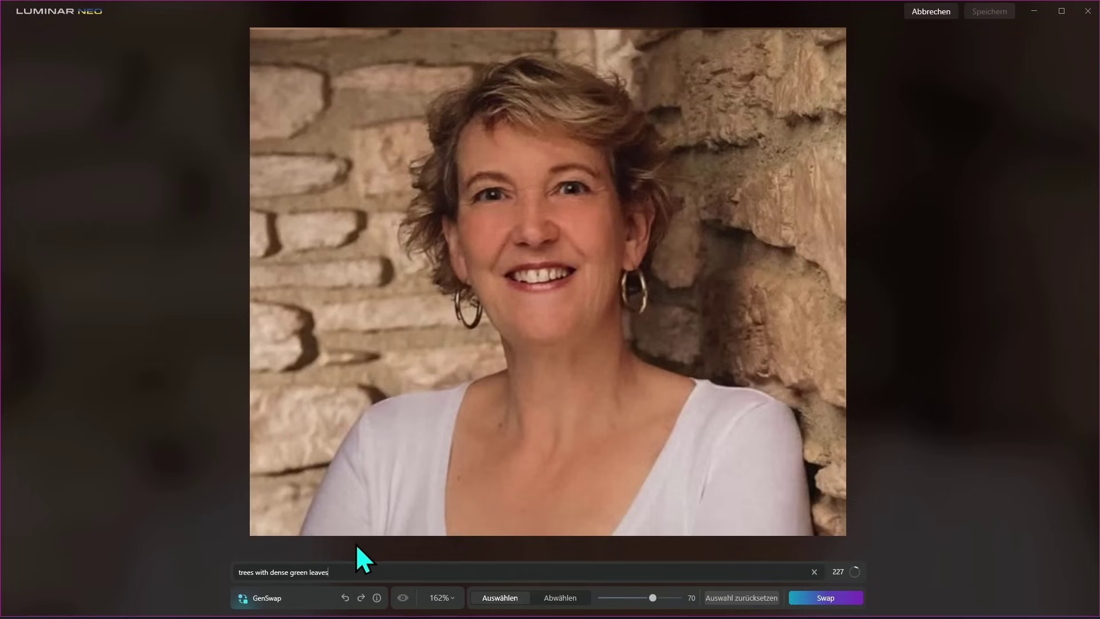
pyautogui.click(828, 599)
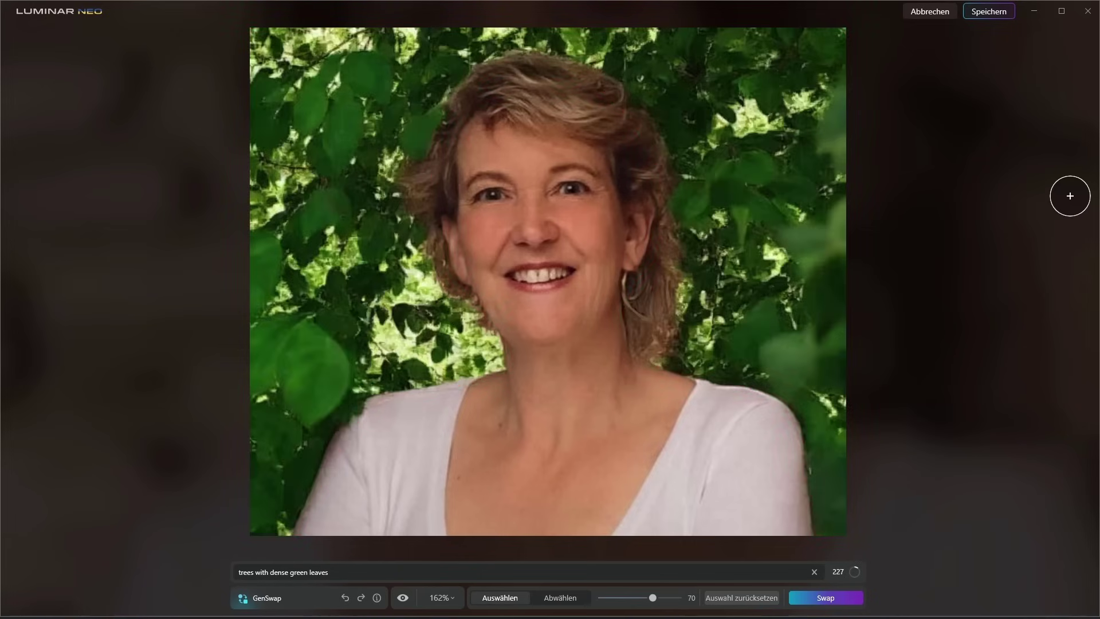
pyautogui.click(736, 597)
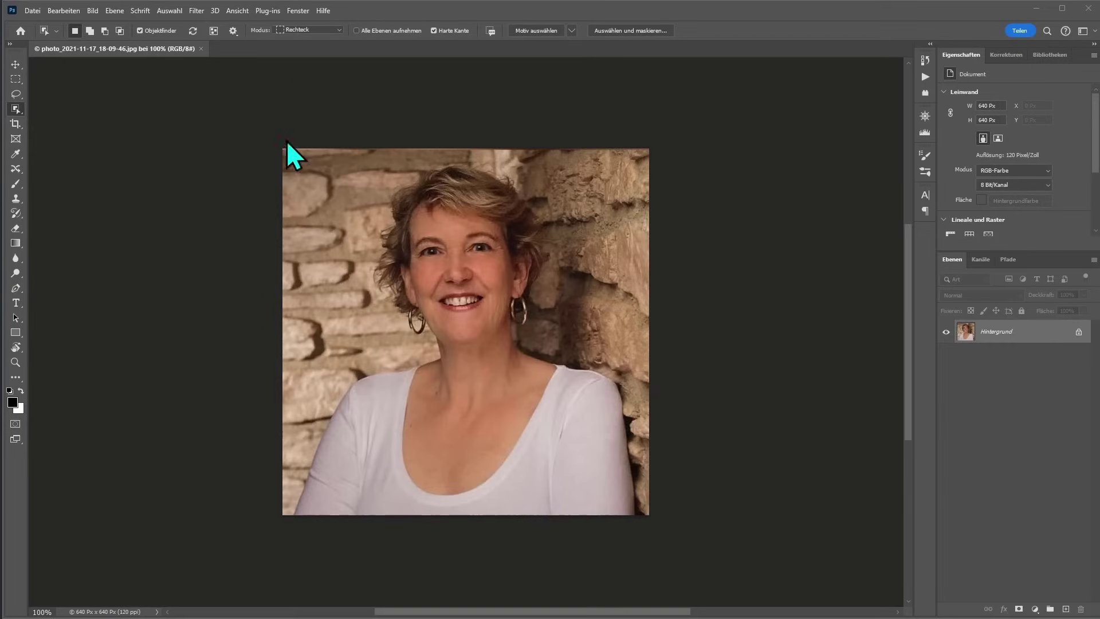
# Select the subject, invert to the background, and Generative Fill it with 'trees with dense green leaves'
pyautogui.click(452, 459)
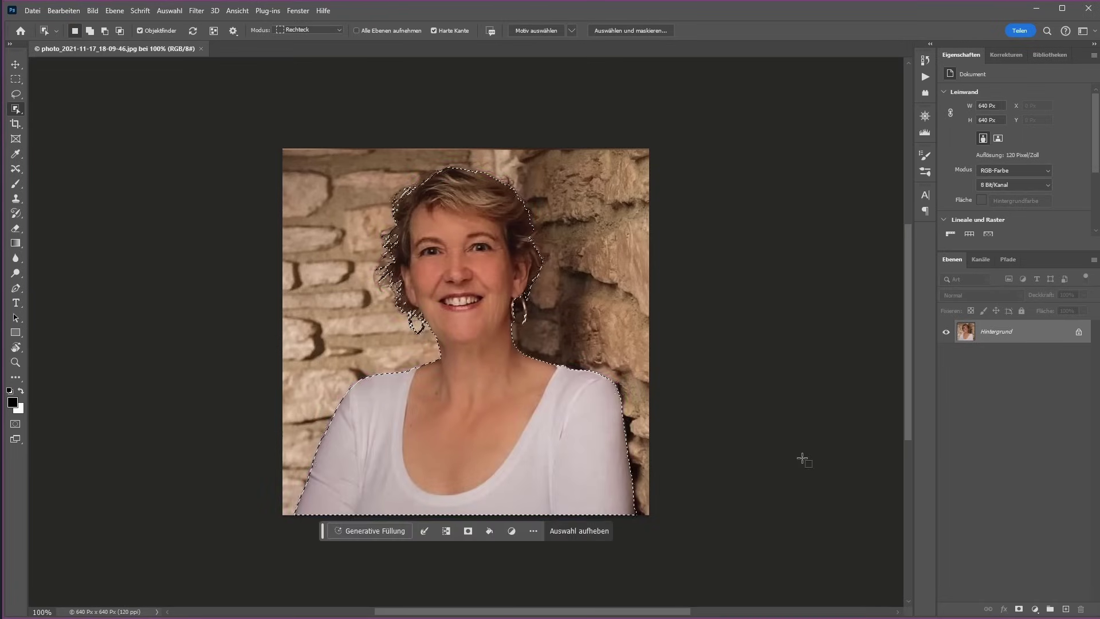
pyautogui.hotkey('ctrl', 'shift', 'i')
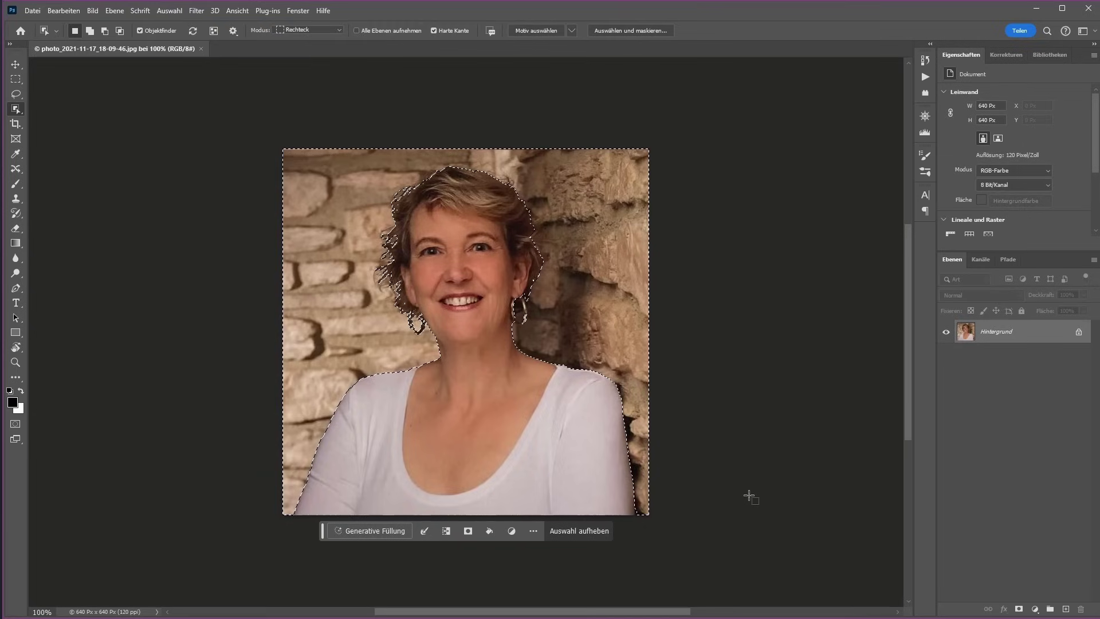
pyautogui.click(374, 531)
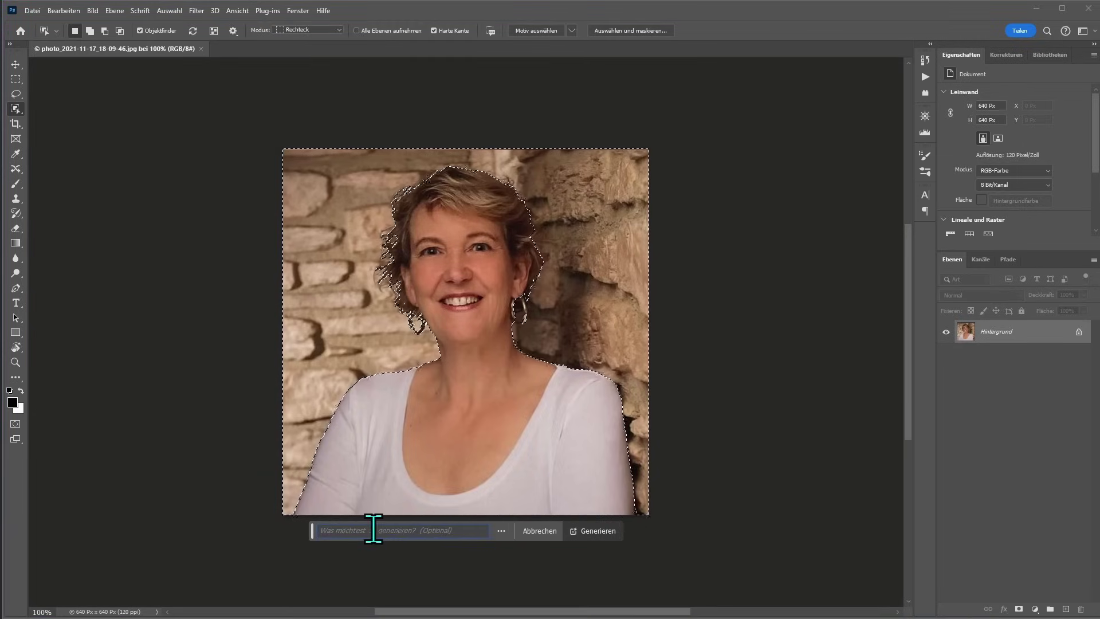
pyautogui.write('trees with dense green leaves')
pyautogui.click(596, 531)
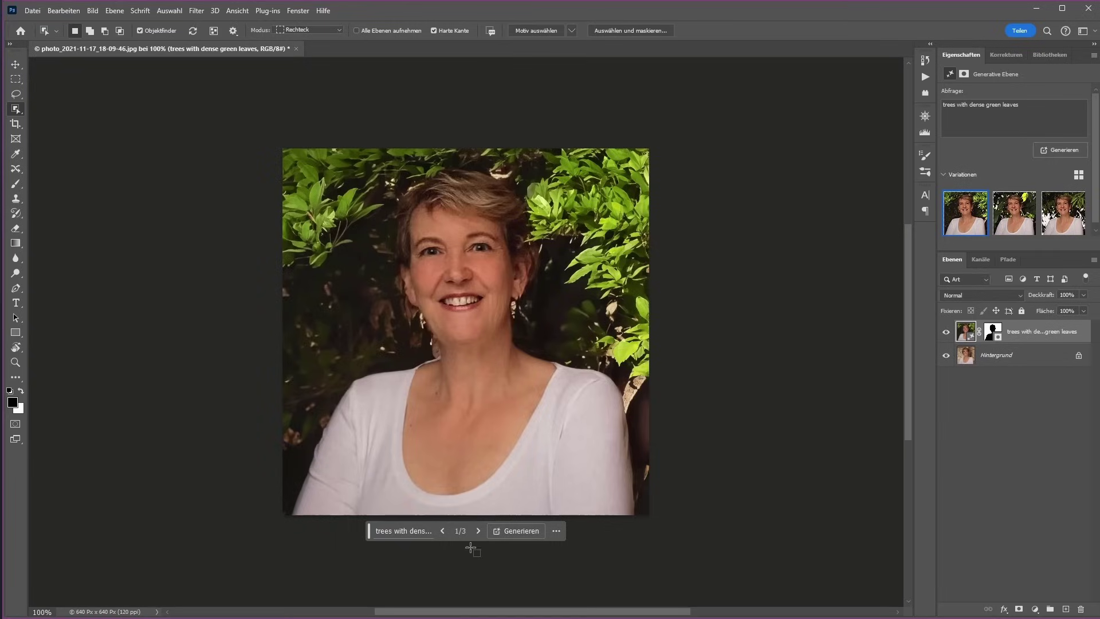
# Step to the third fill variation, then switch between the Move and object selection tools
pyautogui.click(478, 530)
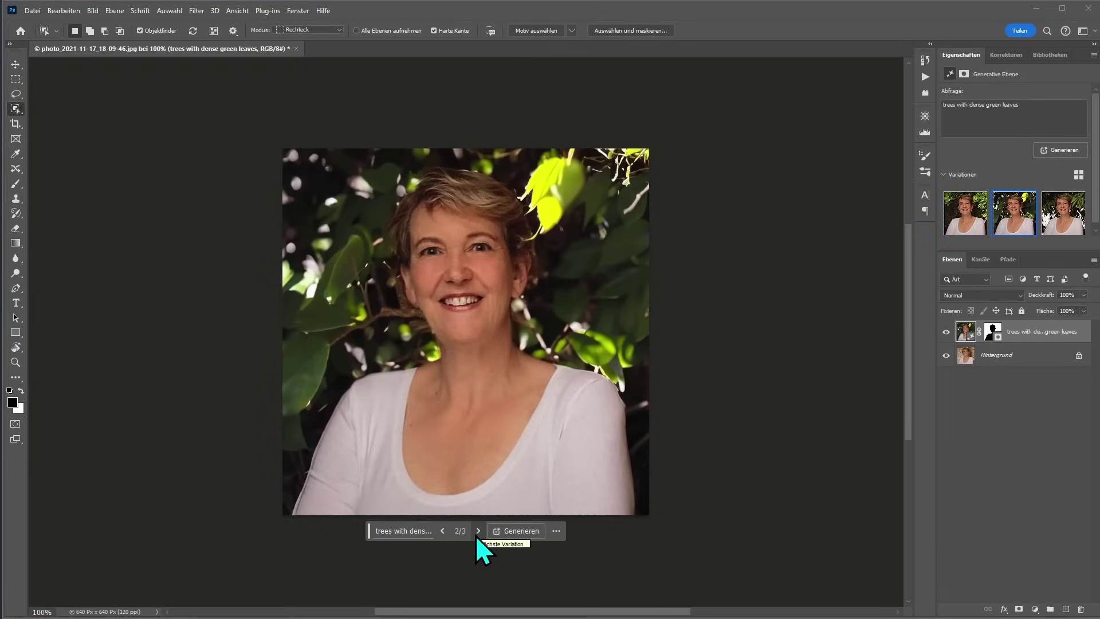
pyautogui.click(479, 531)
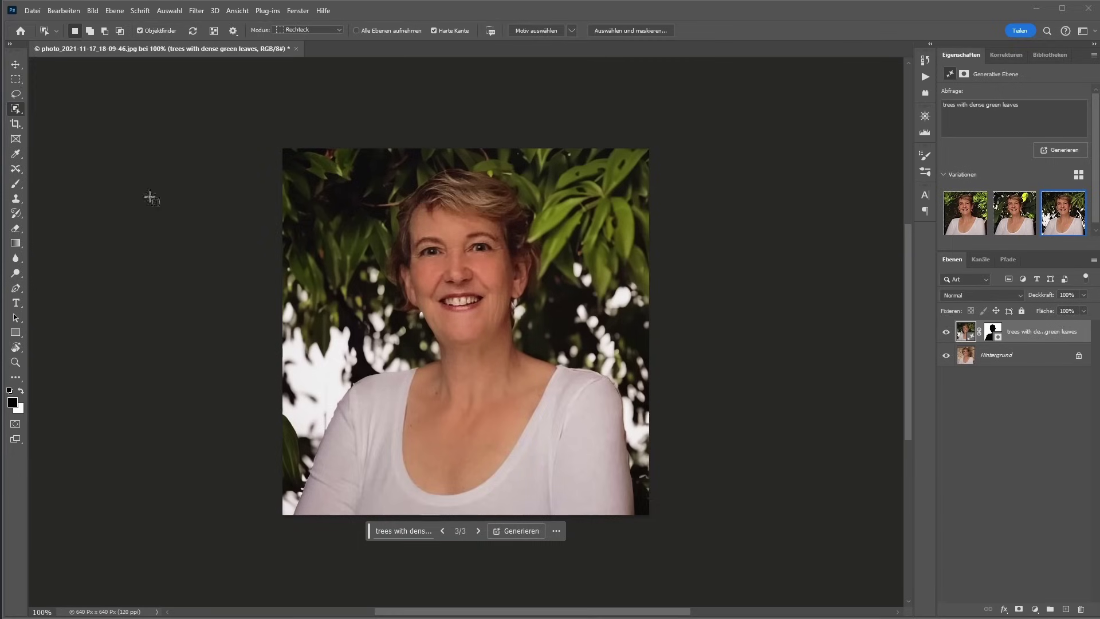
pyautogui.click(20, 68)
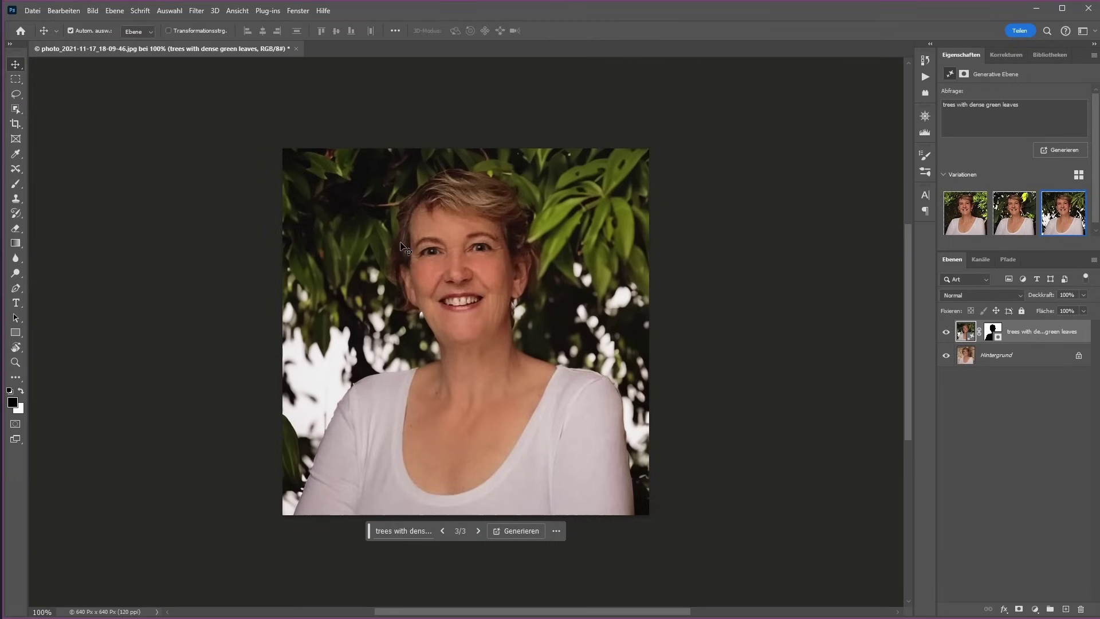
pyautogui.click(16, 109)
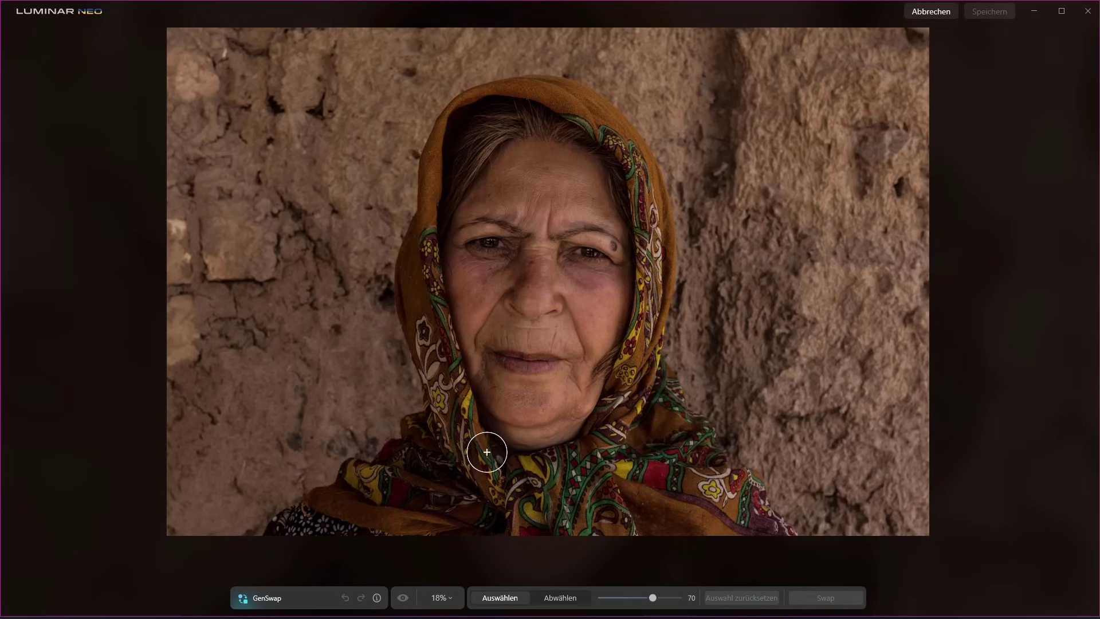
# Mask the face and scarf, swap with the 'haggard face of an old Arab' prompt, and revert to the turbaned-man result
pyautogui.moveTo(256, 533)
pyautogui.mouseDown()
pyautogui.moveTo(444, 400)
pyautogui.moveTo(408, 285)
pyautogui.moveTo(439, 126)
pyautogui.moveTo(476, 97)
pyautogui.moveTo(545, 91)
pyautogui.moveTo(612, 111)
pyautogui.moveTo(655, 179)
pyautogui.moveTo(663, 270)
pyautogui.moveTo(653, 337)
pyautogui.moveTo(678, 397)
pyautogui.moveTo(760, 504)
pyautogui.moveTo(759, 531)
pyautogui.moveTo(639, 373)
pyautogui.moveTo(612, 177)
pyautogui.moveTo(509, 127)
pyautogui.moveTo(580, 172)
pyautogui.moveTo(449, 214)
pyautogui.moveTo(575, 277)
pyautogui.moveTo(491, 396)
pyautogui.moveTo(498, 516)
pyautogui.moveTo(577, 432)
pyautogui.mouseUp()
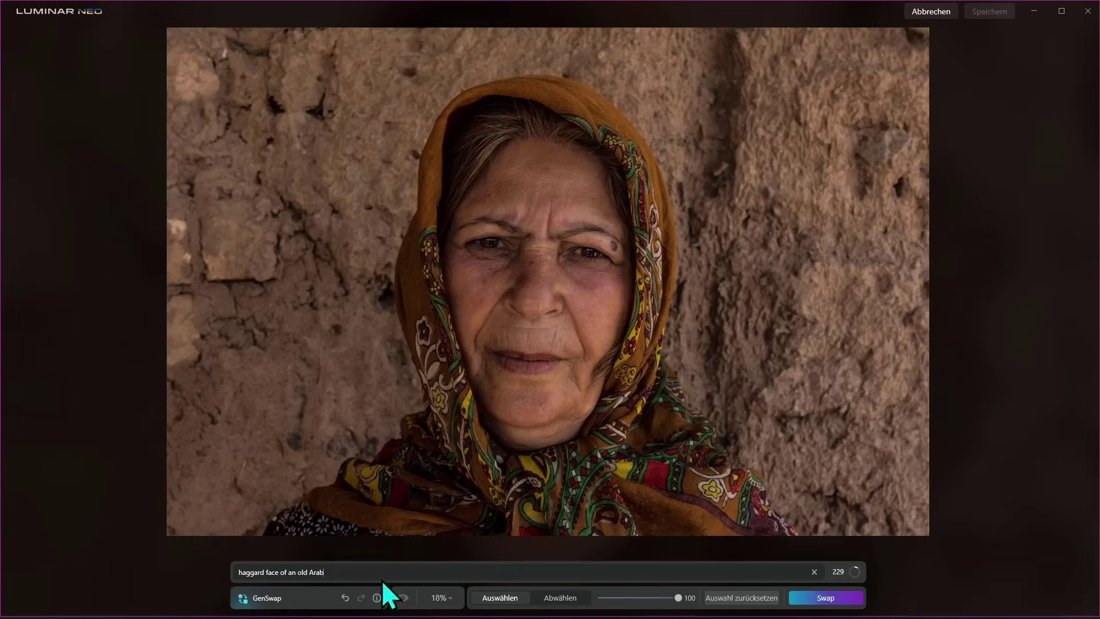
pyautogui.click(825, 599)
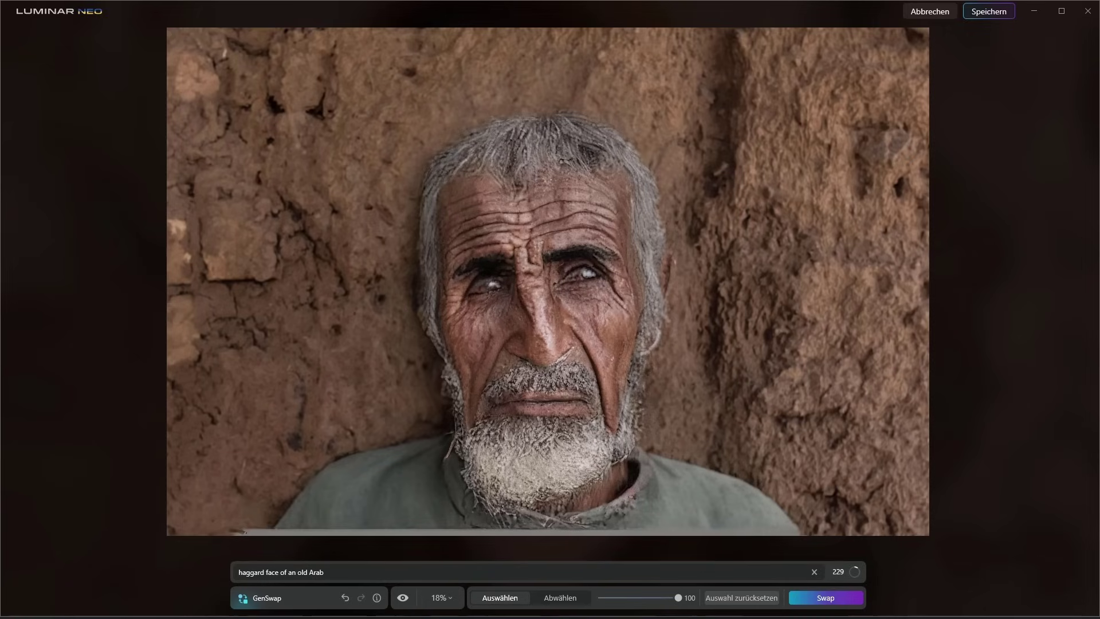
pyautogui.hotkey('ctrl', 'z')
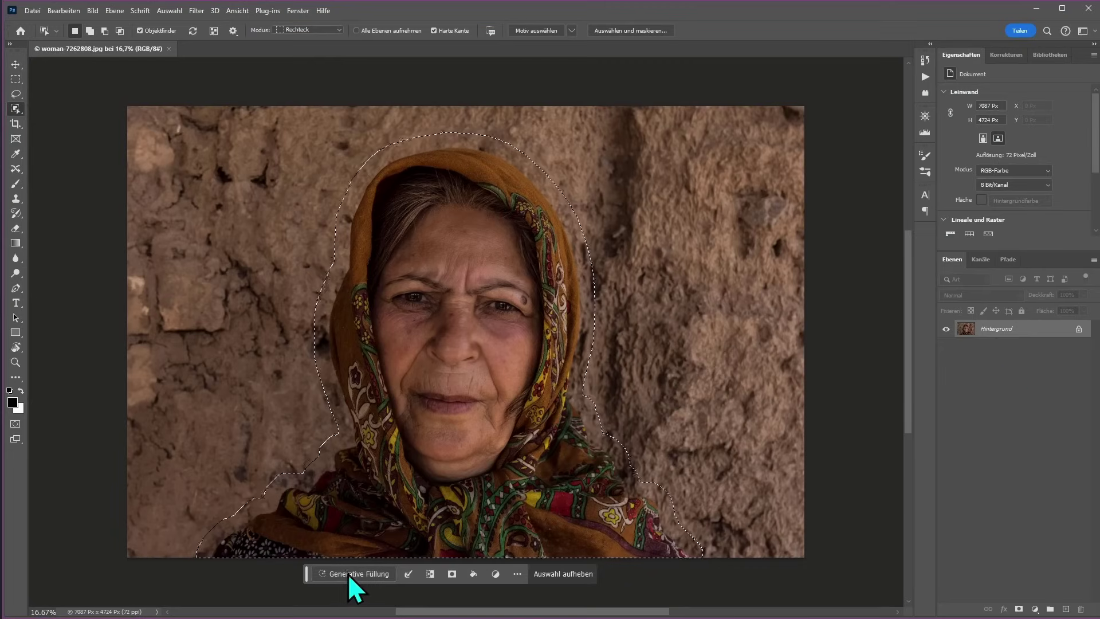
# Generative Fill the selection with 'face of an old arab man' and keep variation 3/3
pyautogui.click(350, 574)
pyautogui.write('face of an old arab man')
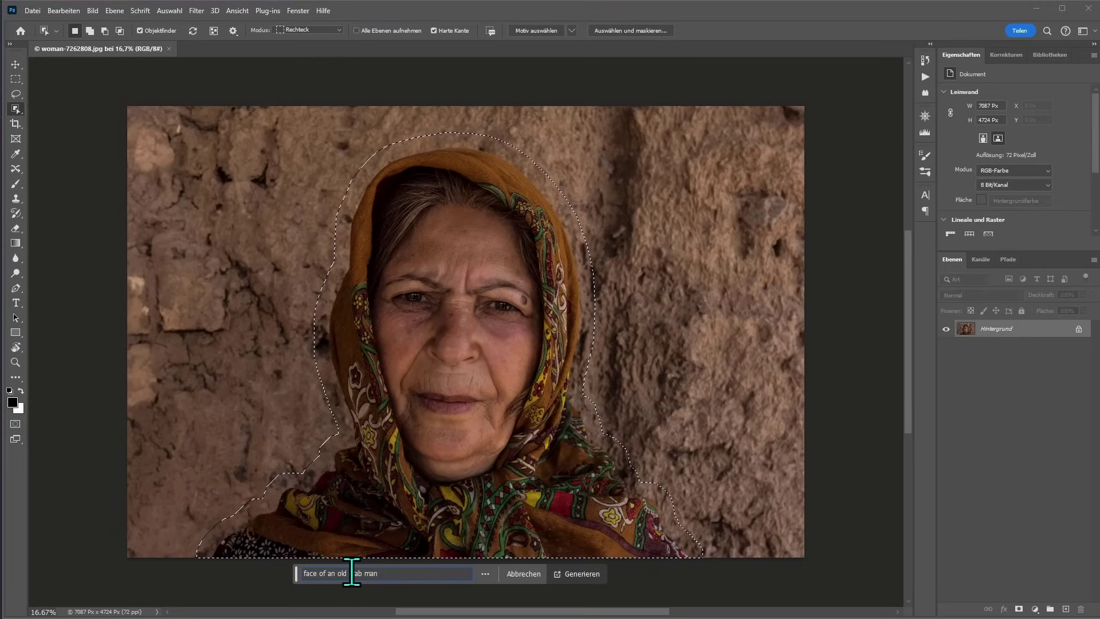
pyautogui.click(580, 573)
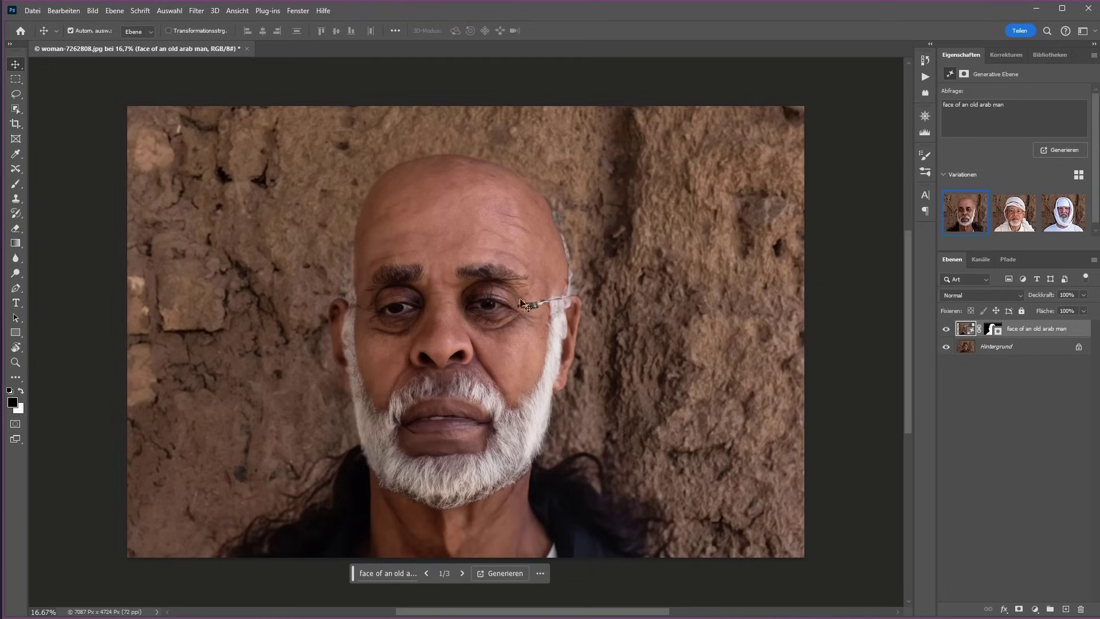
pyautogui.click(462, 573)
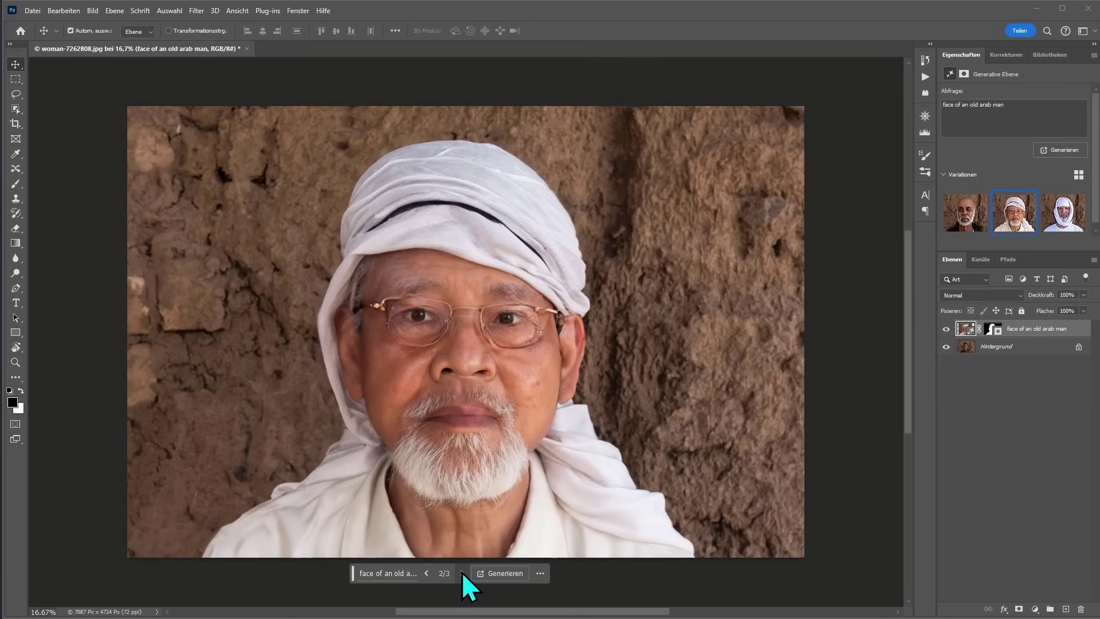
pyautogui.click(462, 573)
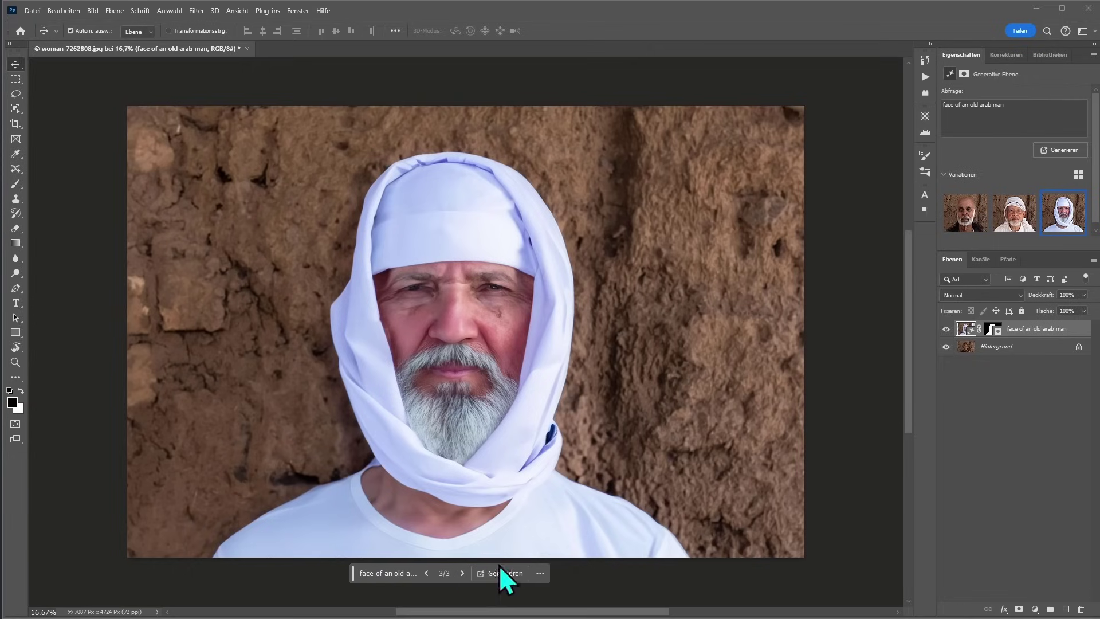